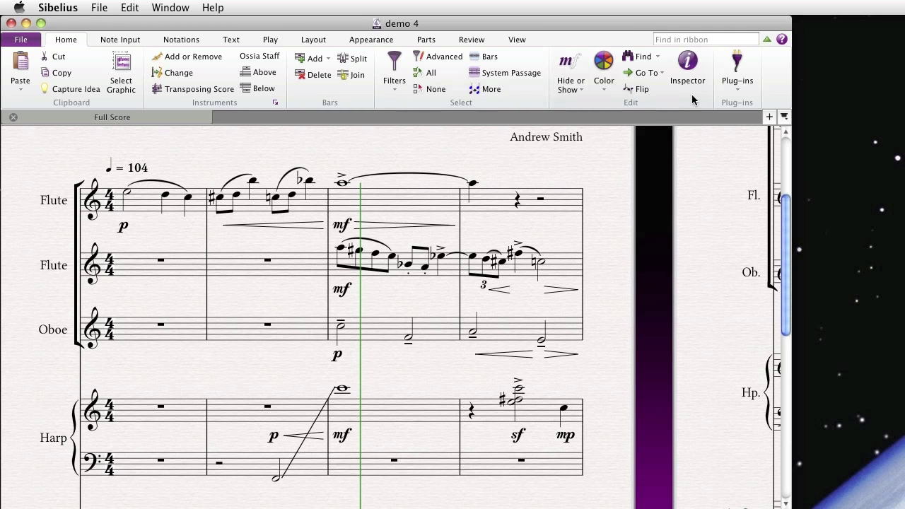
- Check the Plug-ins lists on the Home, Note Input and Text tabs, then view demo 4.sib's File Info page
left_click(735, 84)
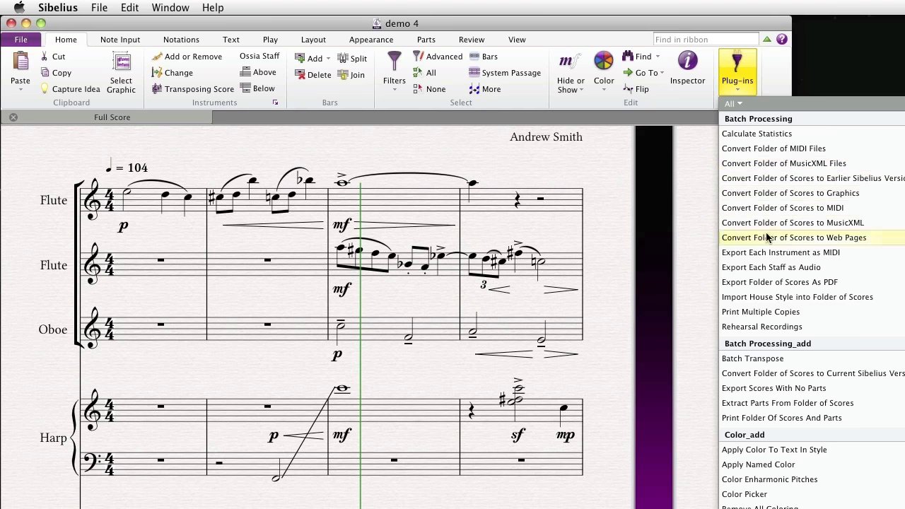
left_click(116, 39)
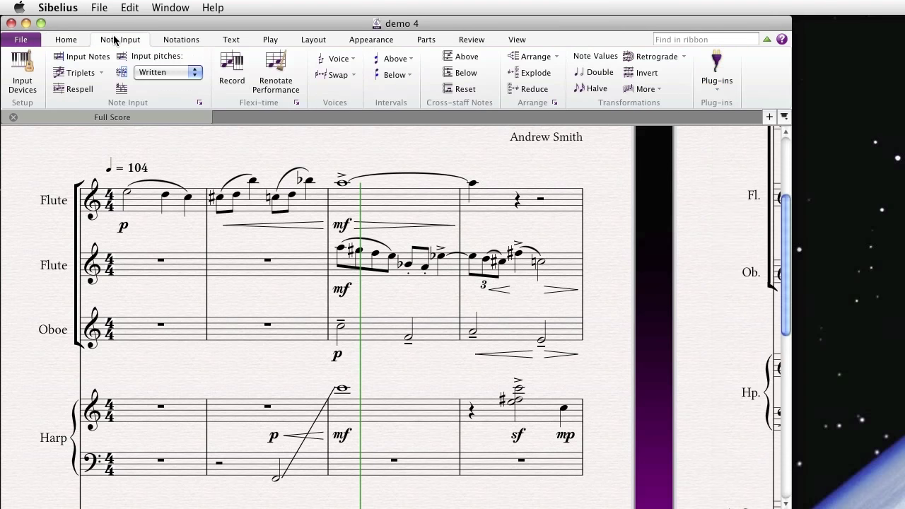
left_click(704, 75)
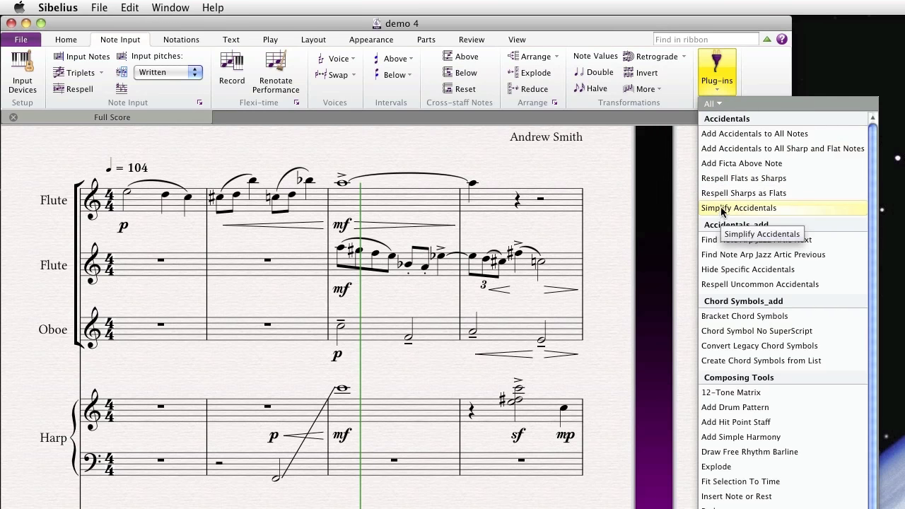
left_click(233, 40)
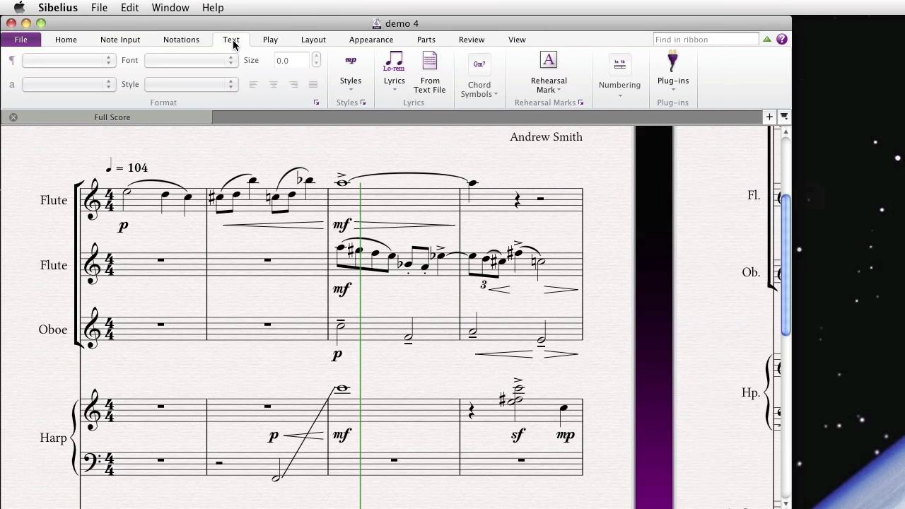
left_click(672, 78)
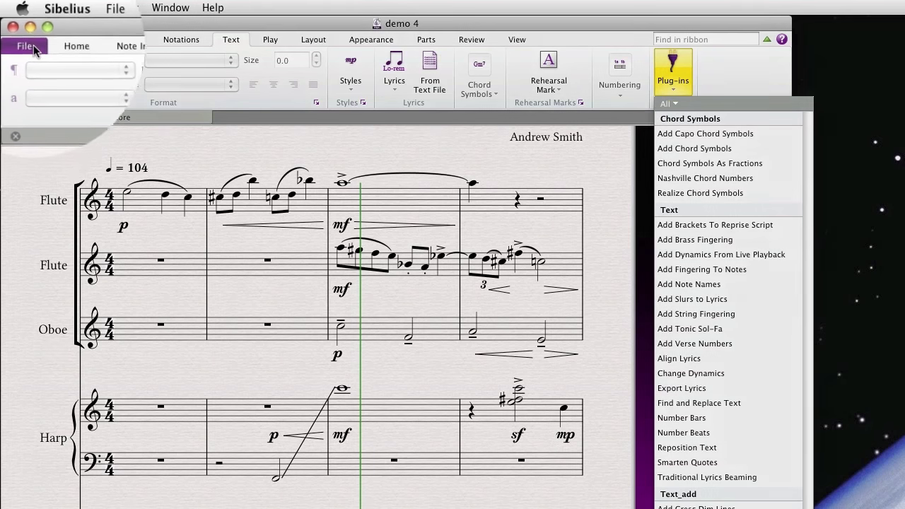
left_click(33, 44)
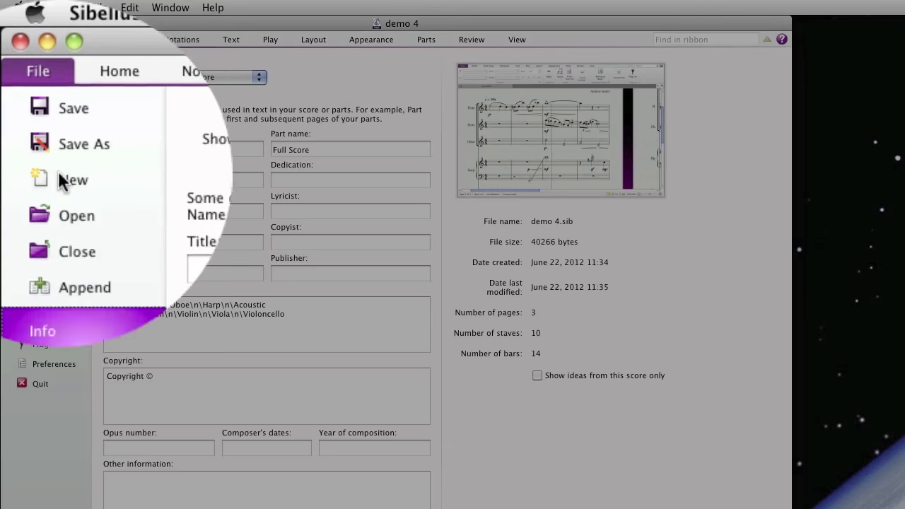
- Open Install Plug-ins, move the dialog up, and show All plug-ins with Accidentals expanded
left_click(85, 339)
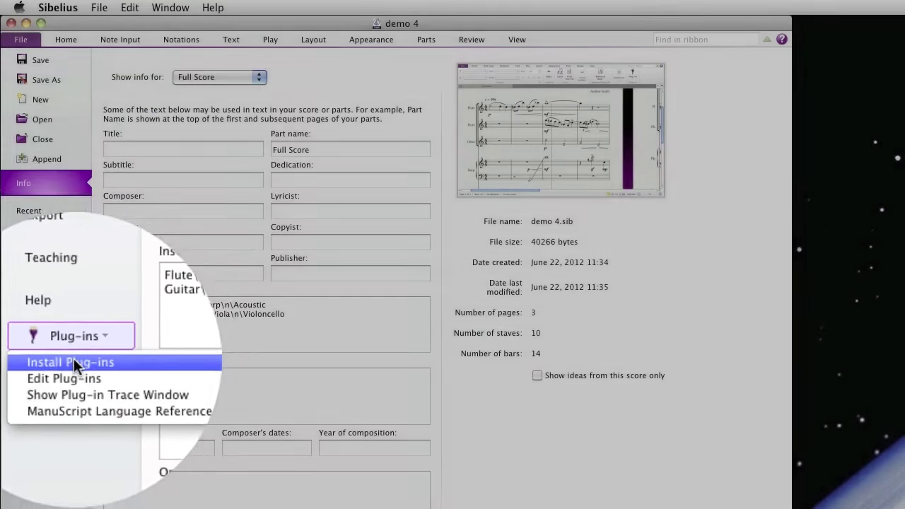
left_click(54, 358)
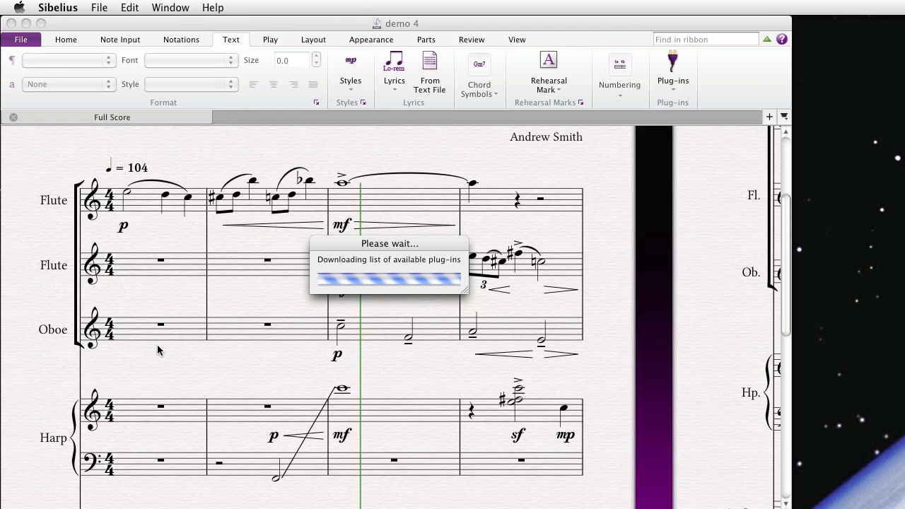
left_click_drag(723, 336, 218, 42)
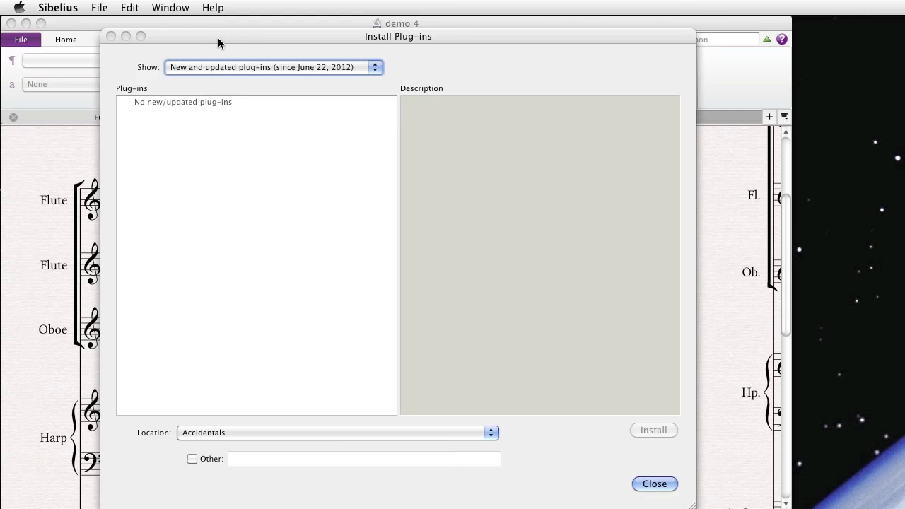
left_click(218, 65)
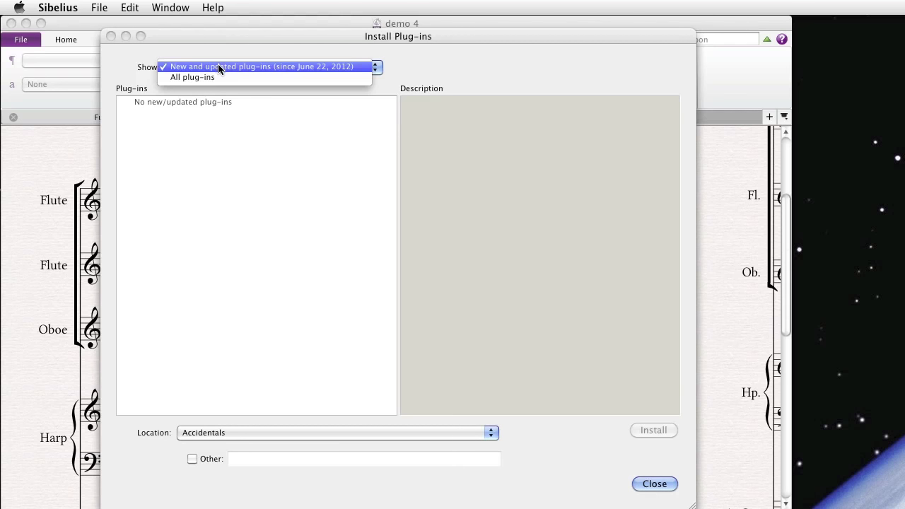
left_click(222, 76)
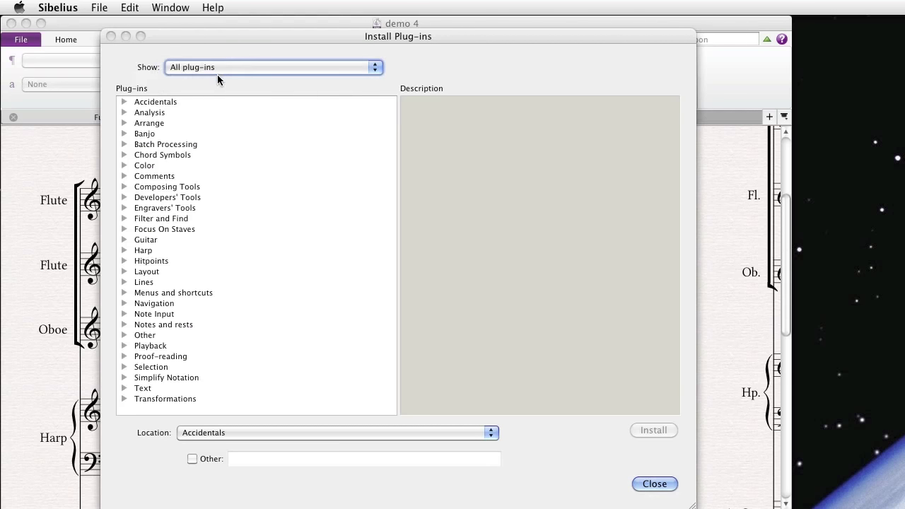
left_click(124, 104)
- Read the Hide Specific Accidentals description and look over the install Location choices
left_click(168, 111)
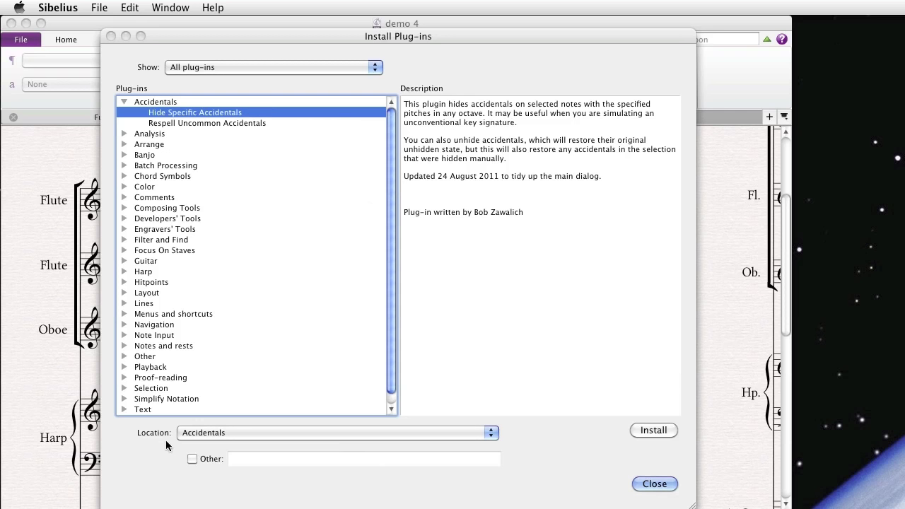
left_click(263, 439)
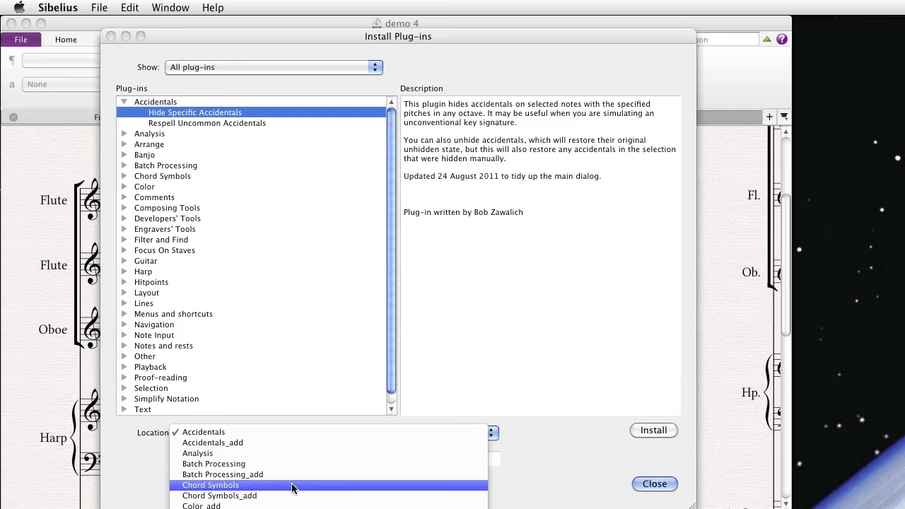
left_click(479, 427)
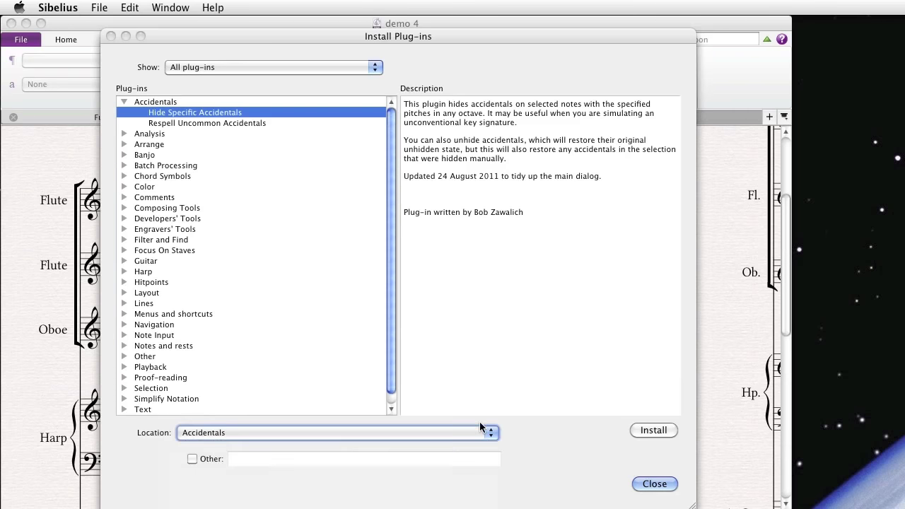
- Expand Analysis, read about Analyze Harmonic Intervals, and review its Location options
left_click(124, 133)
left_click(169, 145)
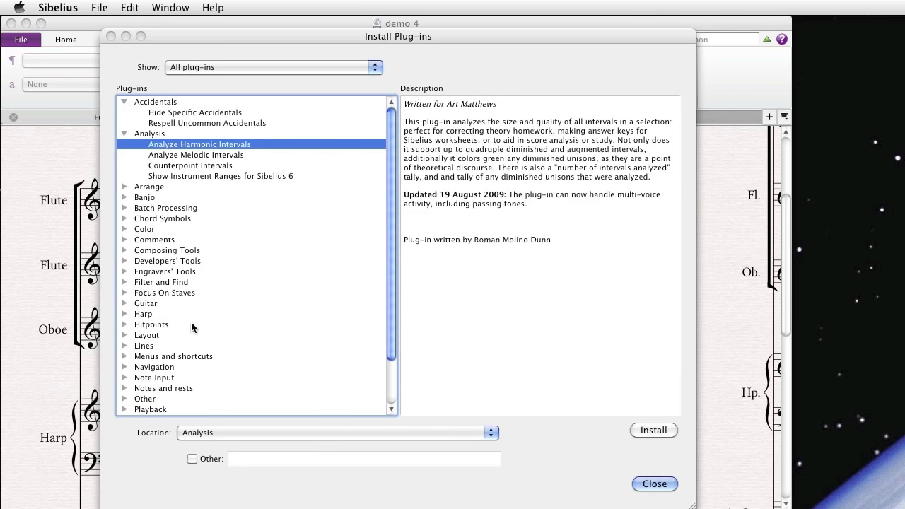
left_click(262, 433)
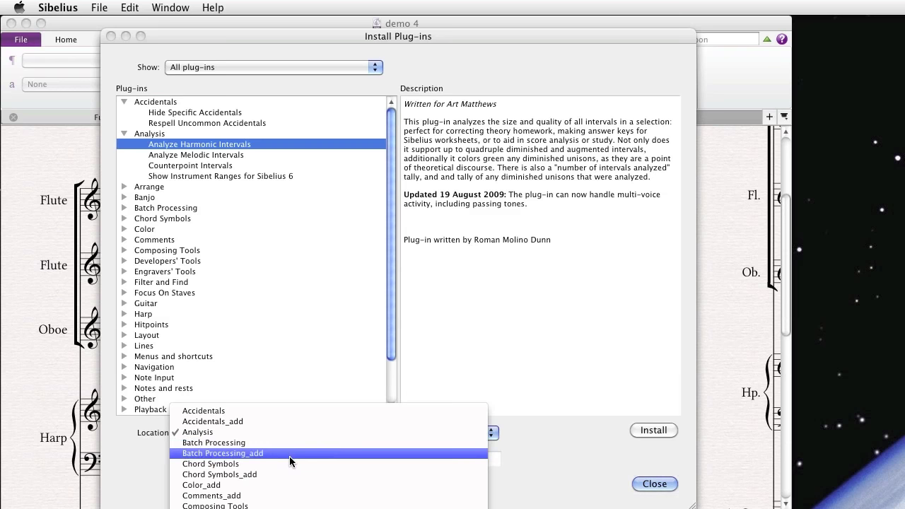
left_click(510, 466)
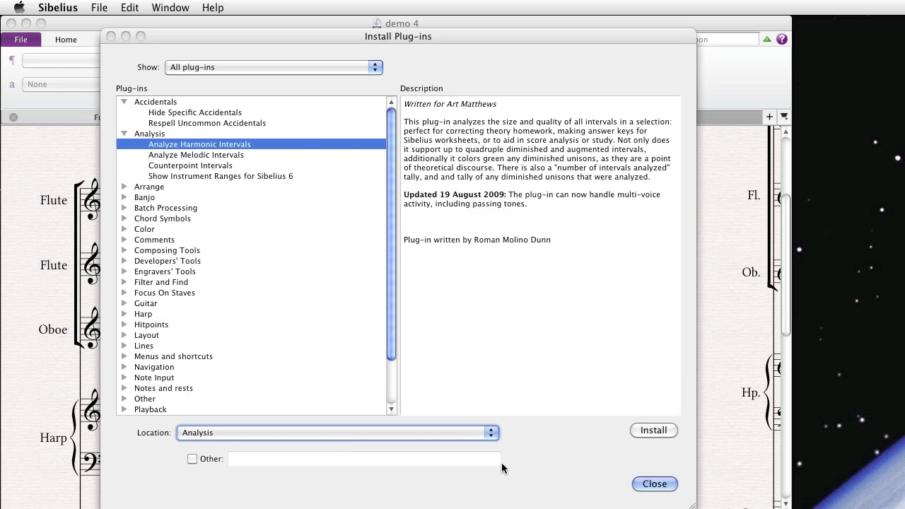
- Install Add LV Symbols to Notes from Engravers' Tools into Notes and Rests_add and confirm success
left_click(193, 458)
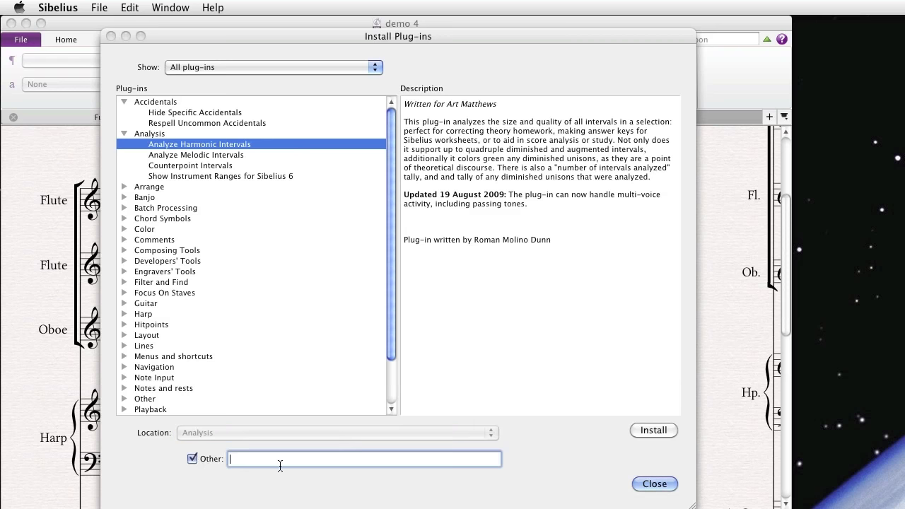
left_click(191, 458)
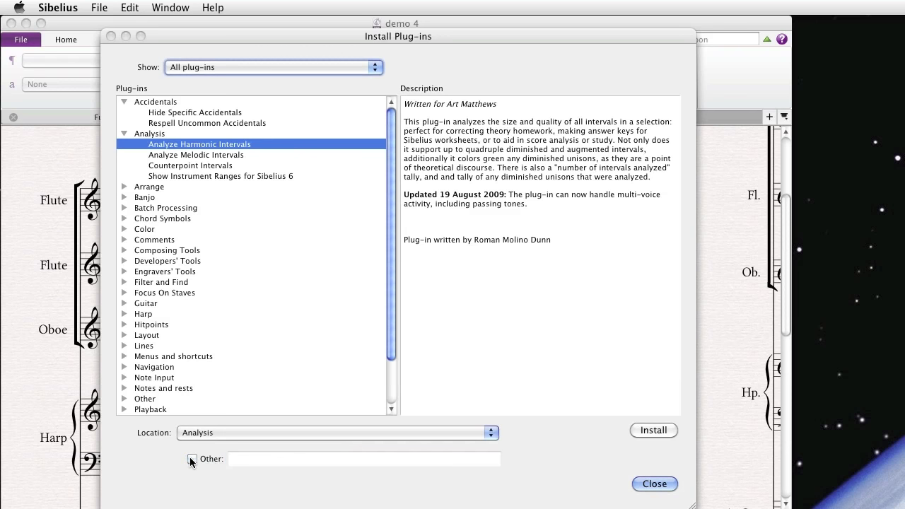
left_click(124, 275)
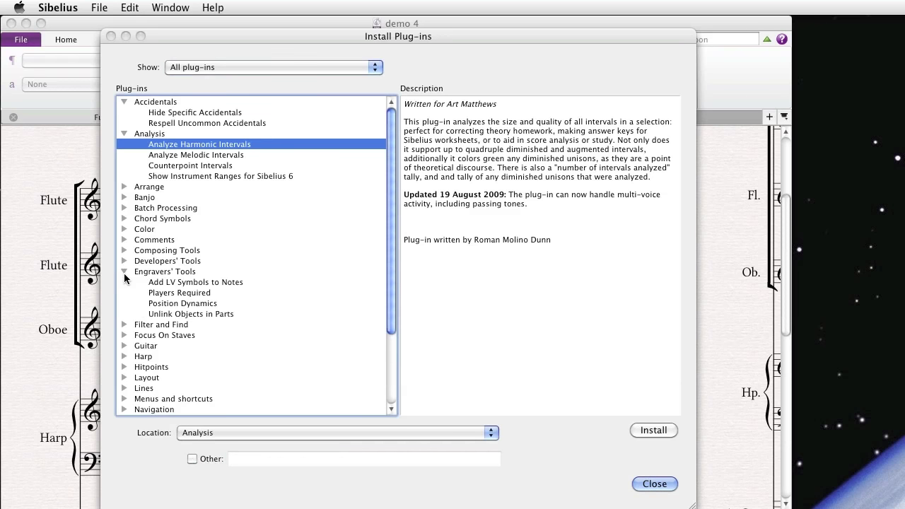
left_click(239, 284)
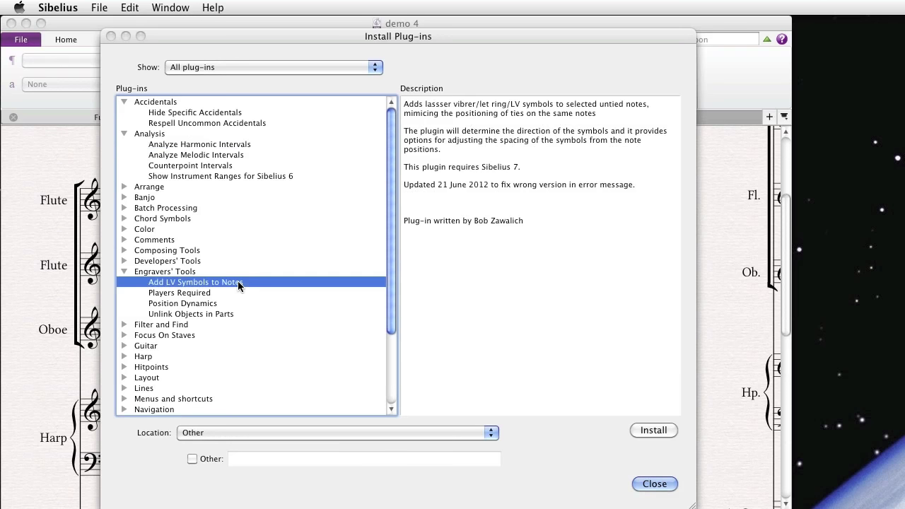
left_click(263, 432)
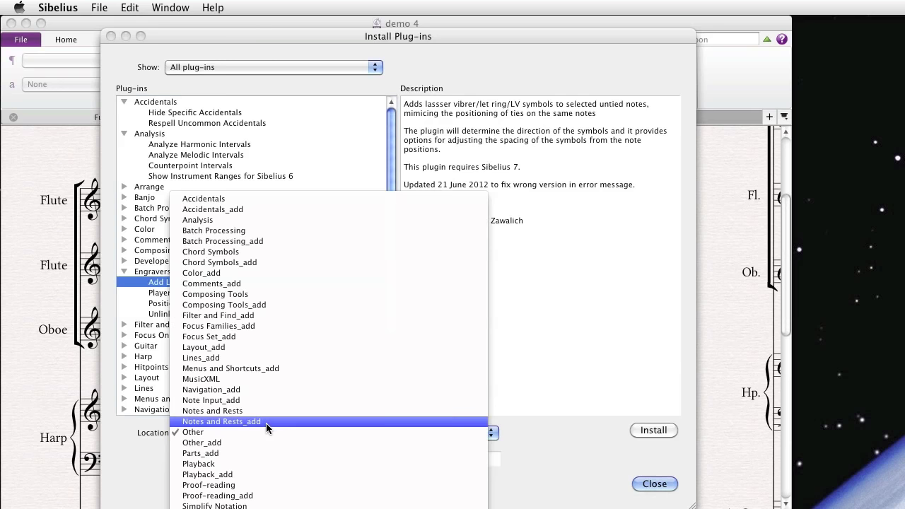
left_click(265, 423)
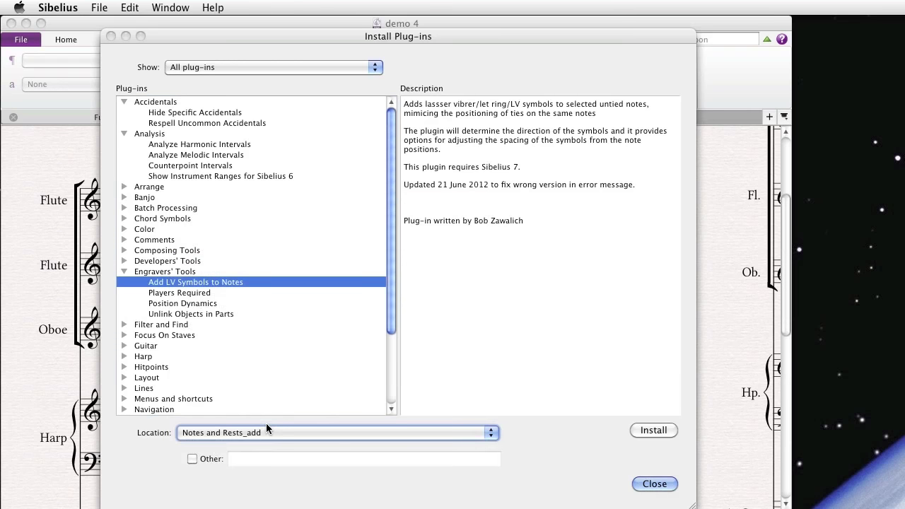
left_click(654, 430)
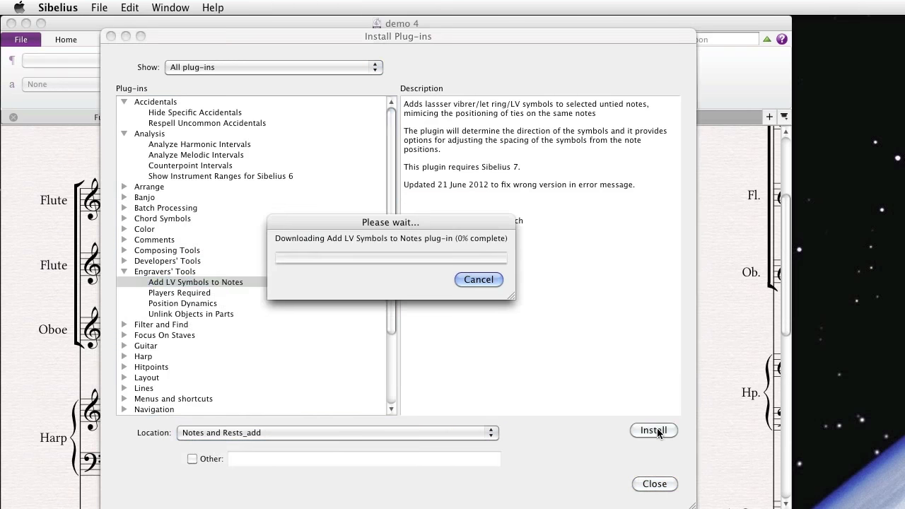
left_click(507, 292)
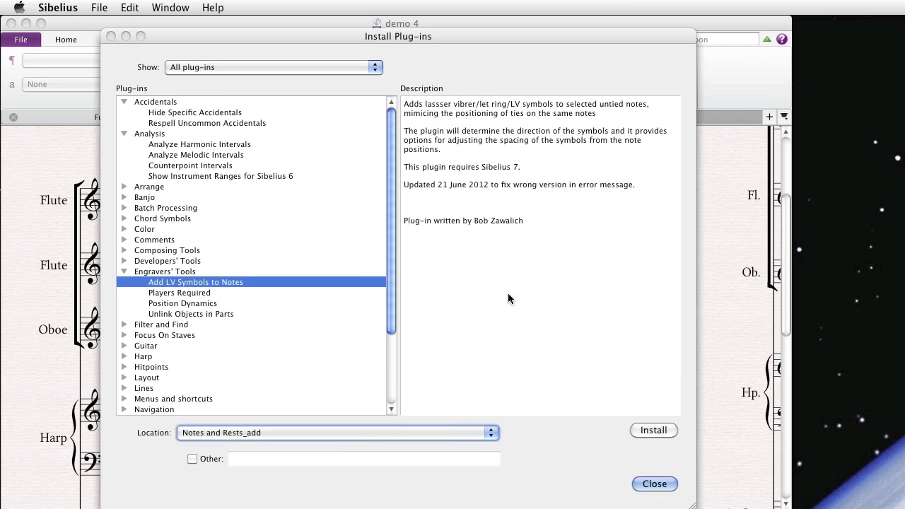
left_click(653, 483)
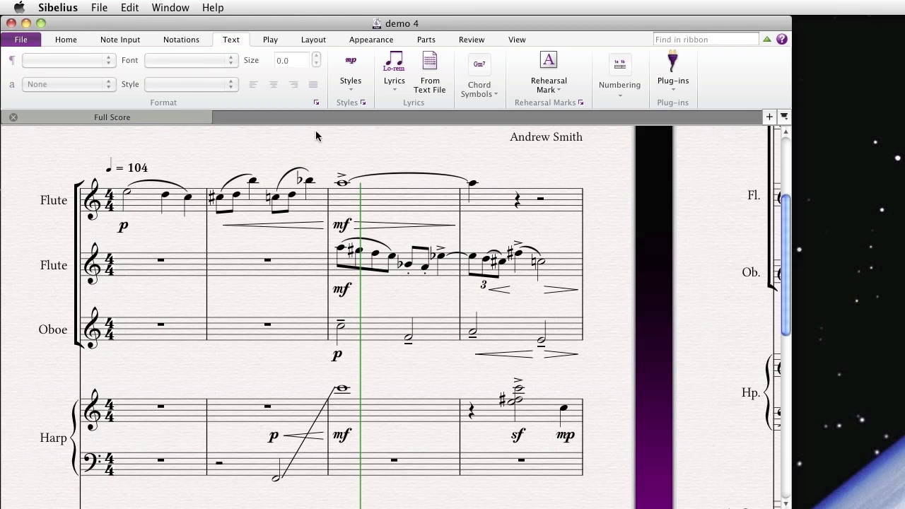
left_click(118, 39)
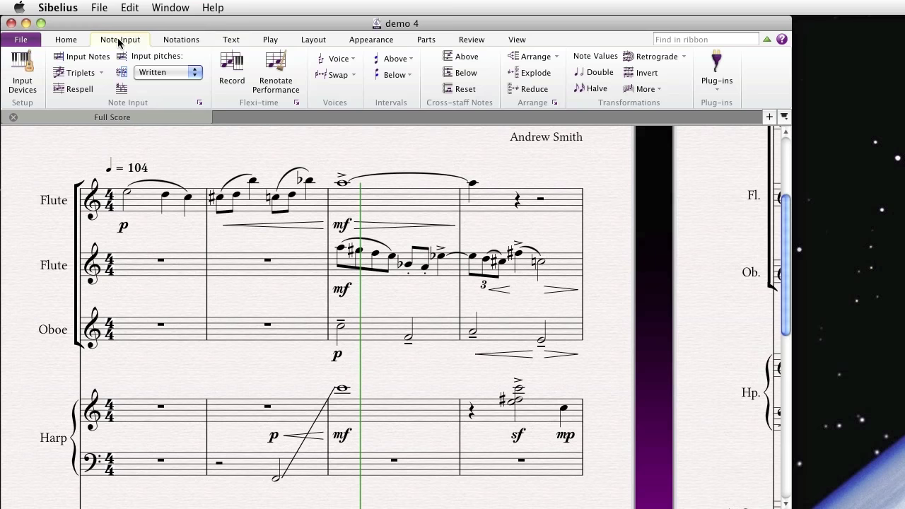
left_click(733, 83)
scroll(778, 283, "down", 10)
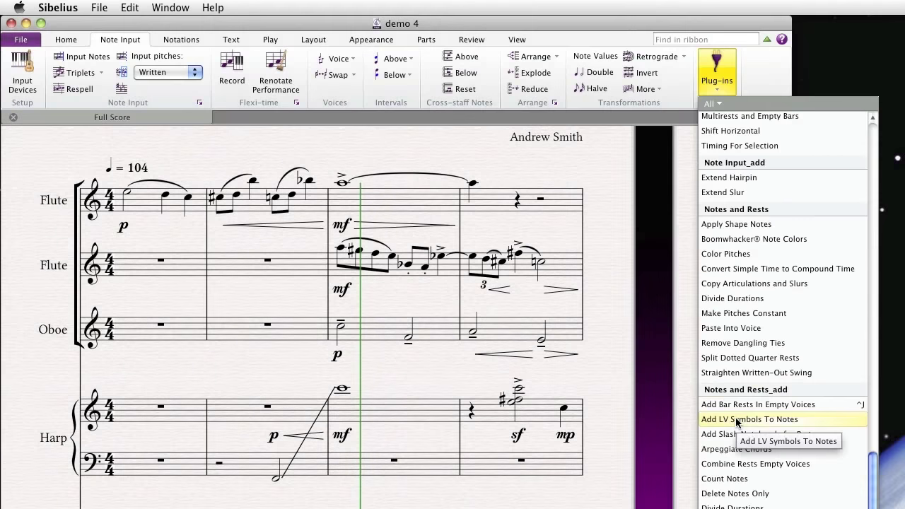
left_click(713, 104)
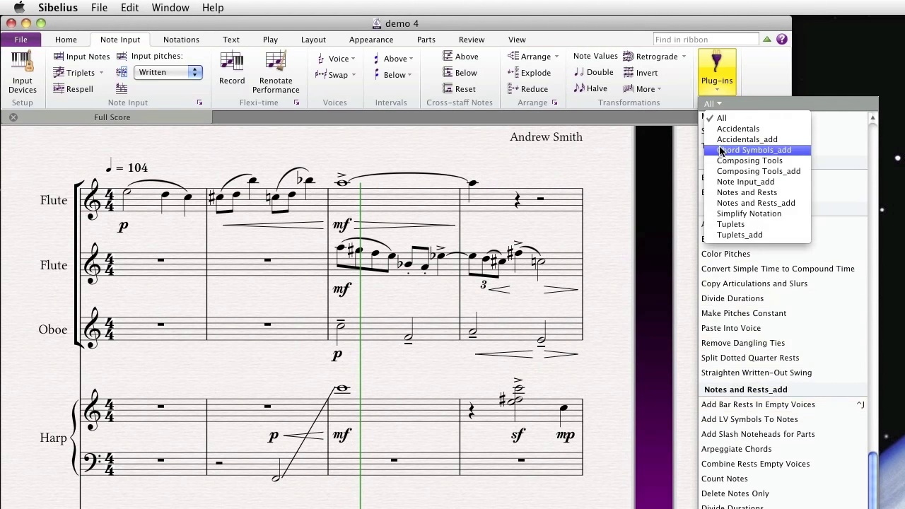
left_click(737, 203)
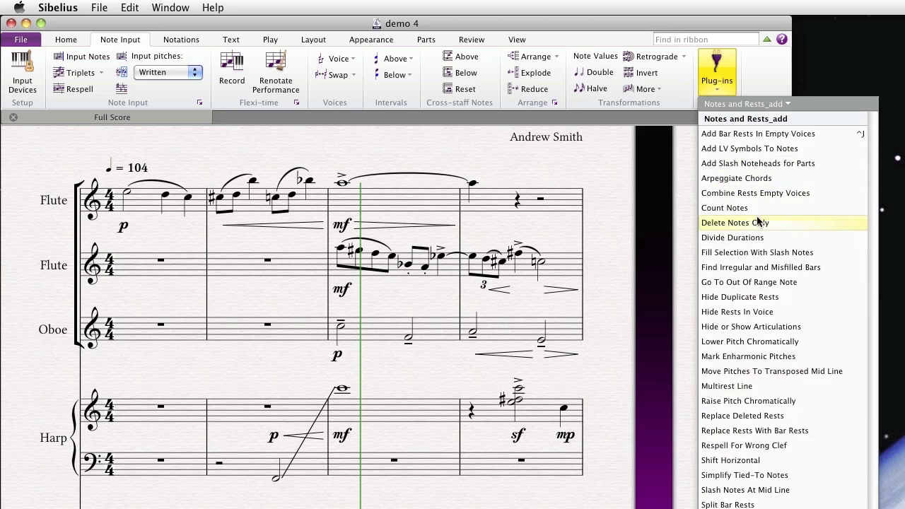
left_click(737, 103)
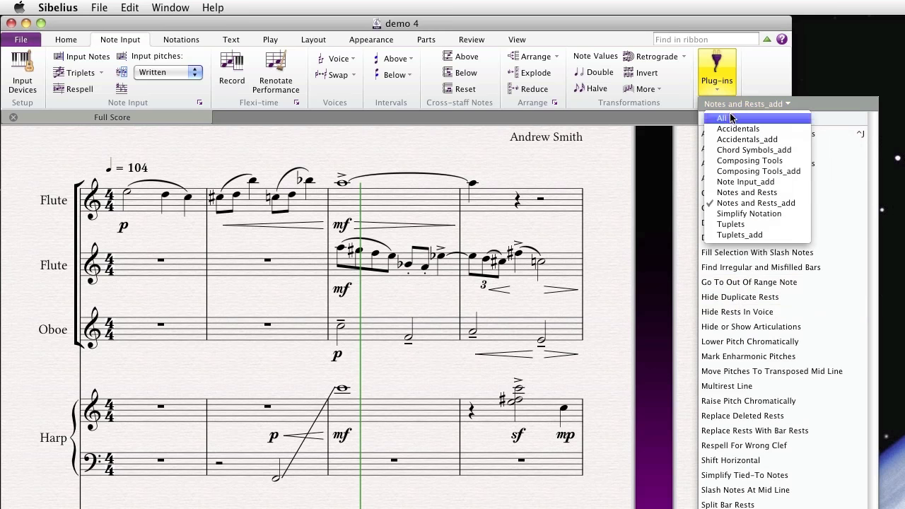
left_click(731, 119)
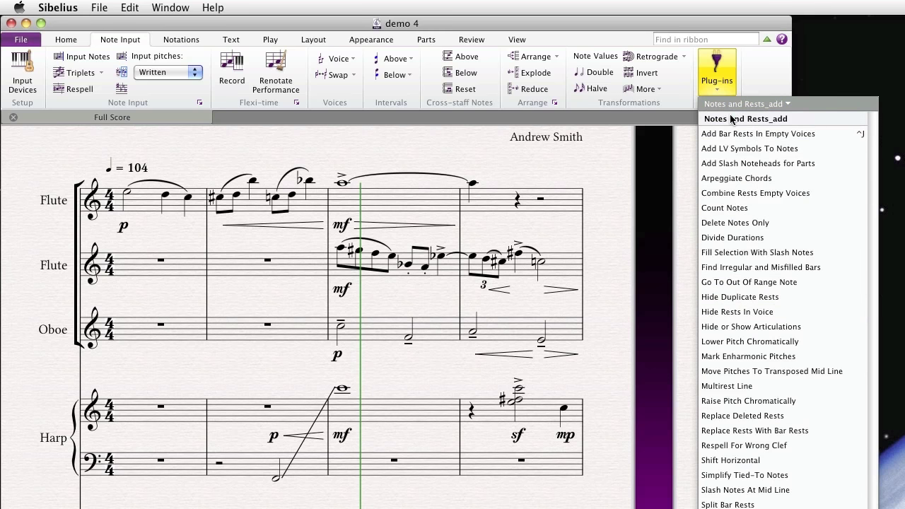
left_click(651, 154)
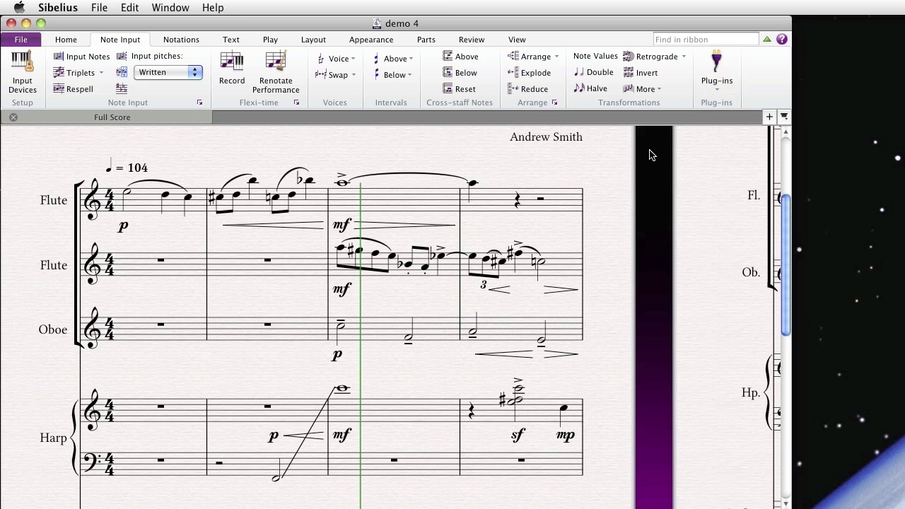
left_click(690, 38)
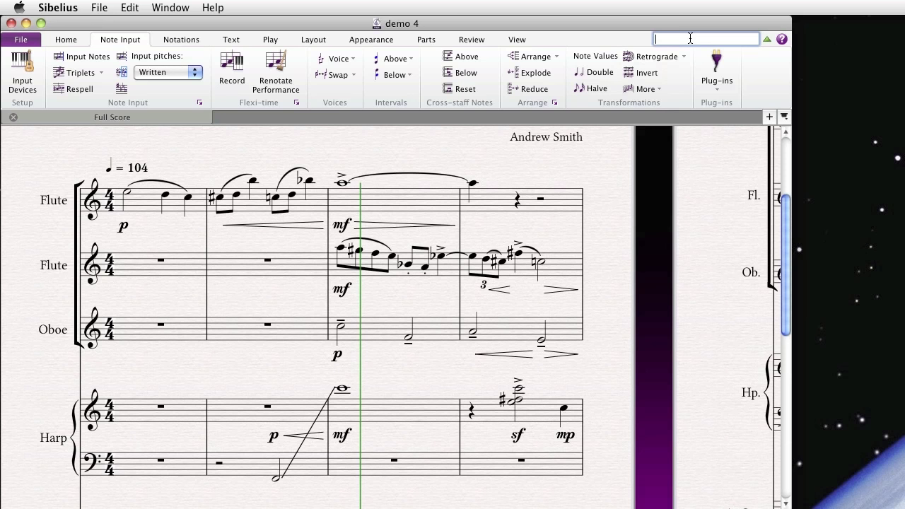
type("accidentals")
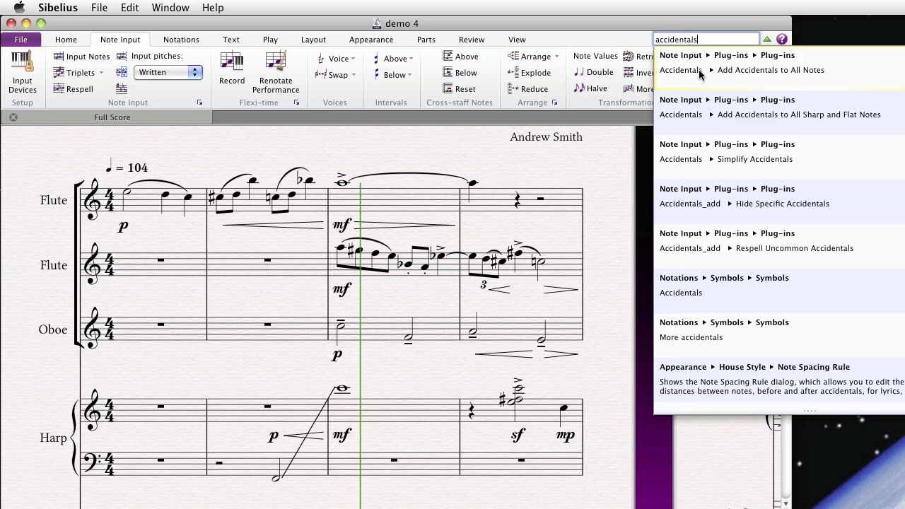
left_click(736, 112)
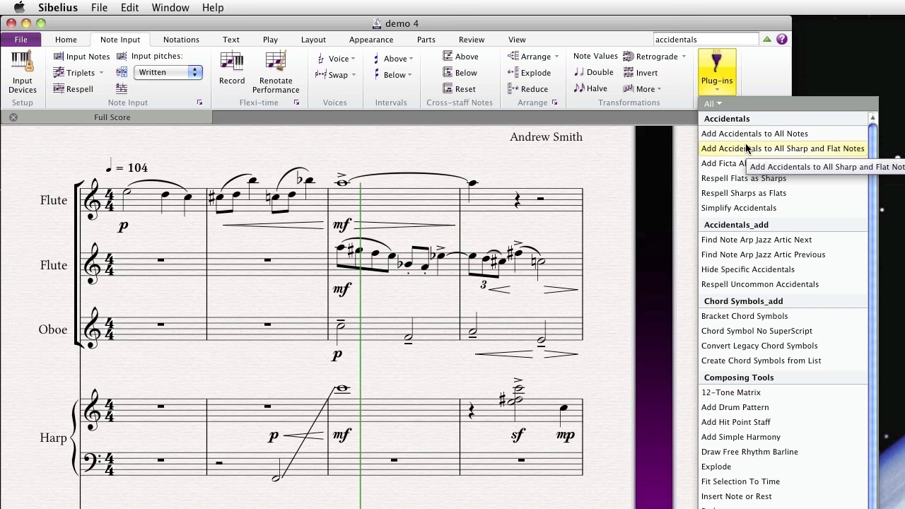
left_click(656, 143)
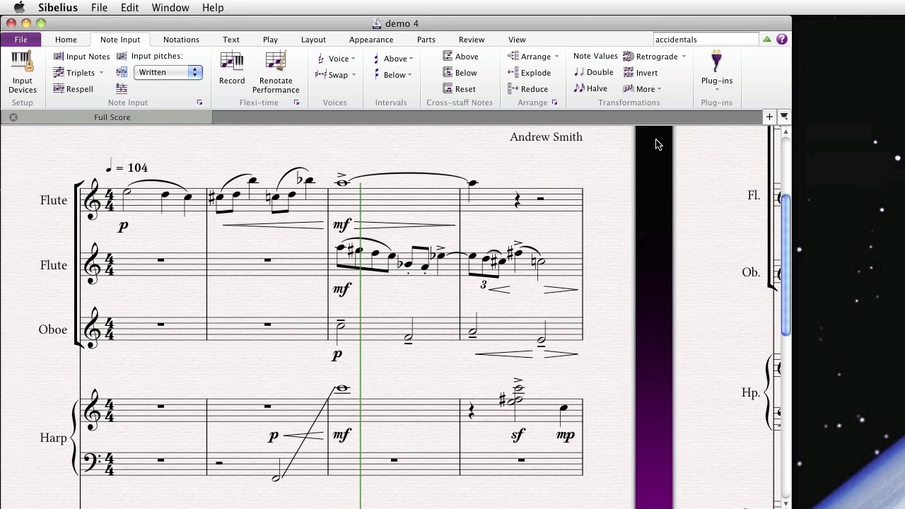
- Open the Keyboard Shortcuts preferences, keeping the custom shortcut set
left_click(29, 40)
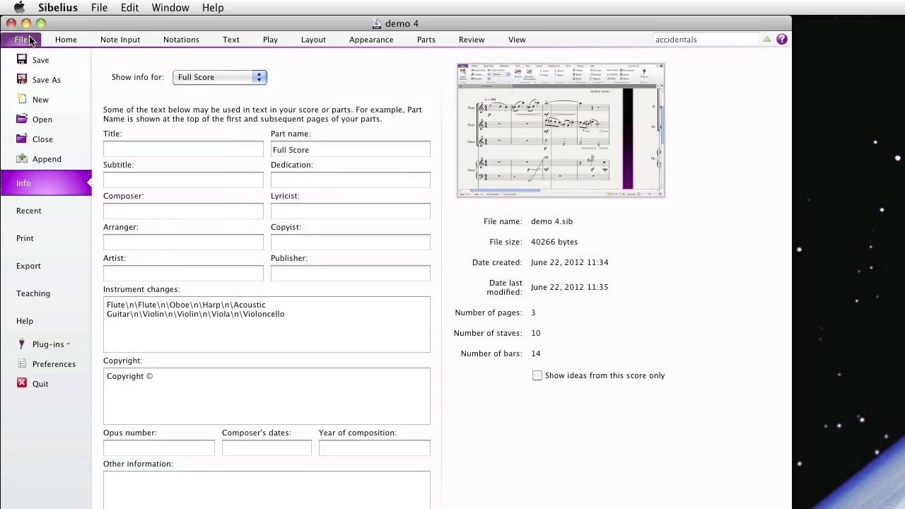
left_click(58, 363)
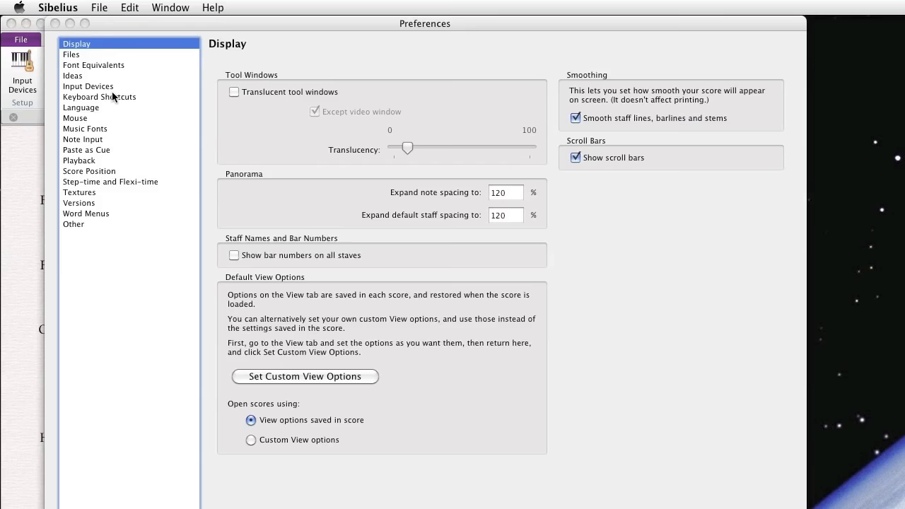
left_click(113, 97)
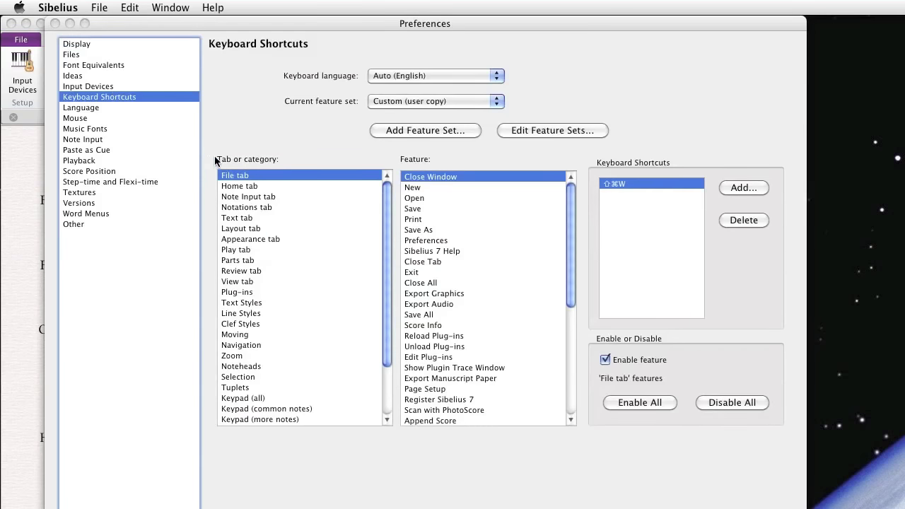
left_click(386, 104)
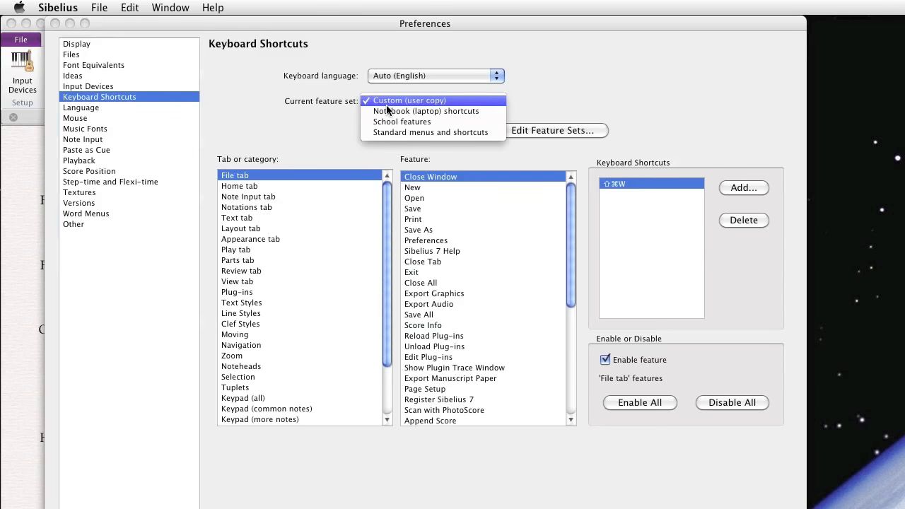
left_click(555, 107)
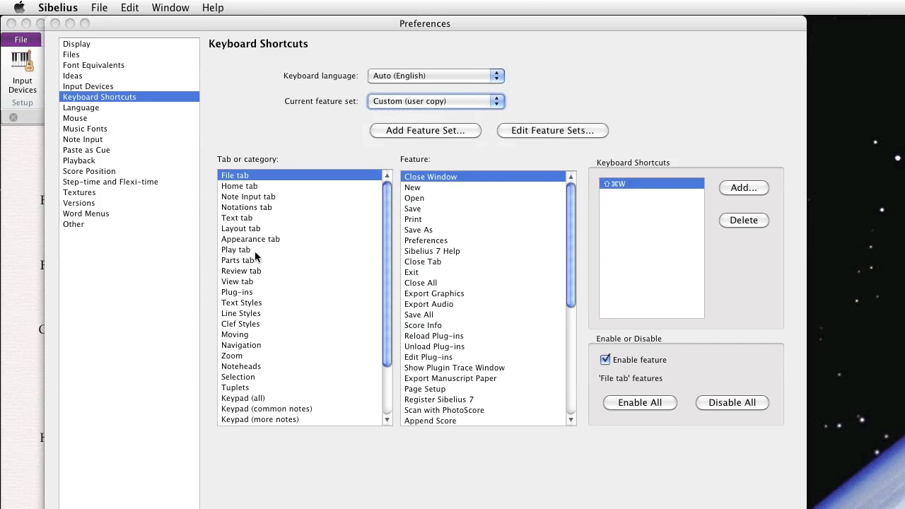
- Assign Ctrl+Shift+L to the Add LV Symbols To Notes plug-in and close Preferences
left_click(246, 292)
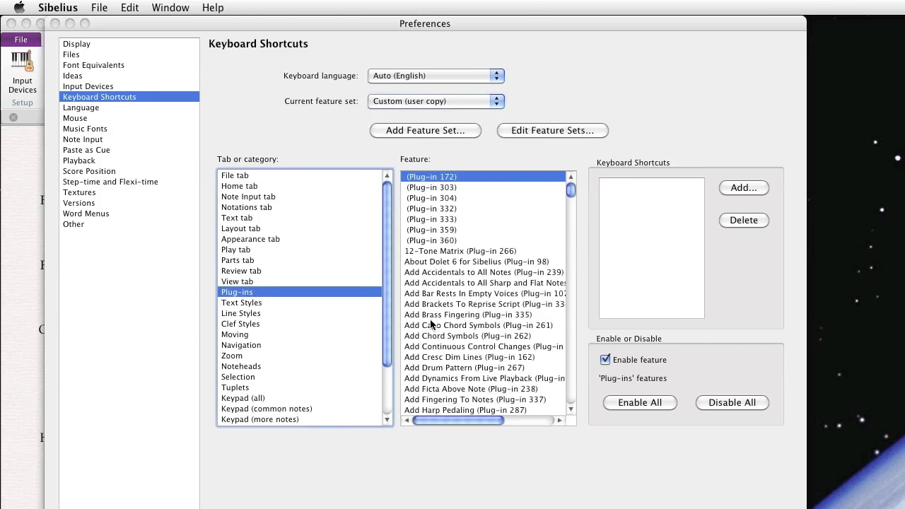
scroll(460, 367, "down", 3)
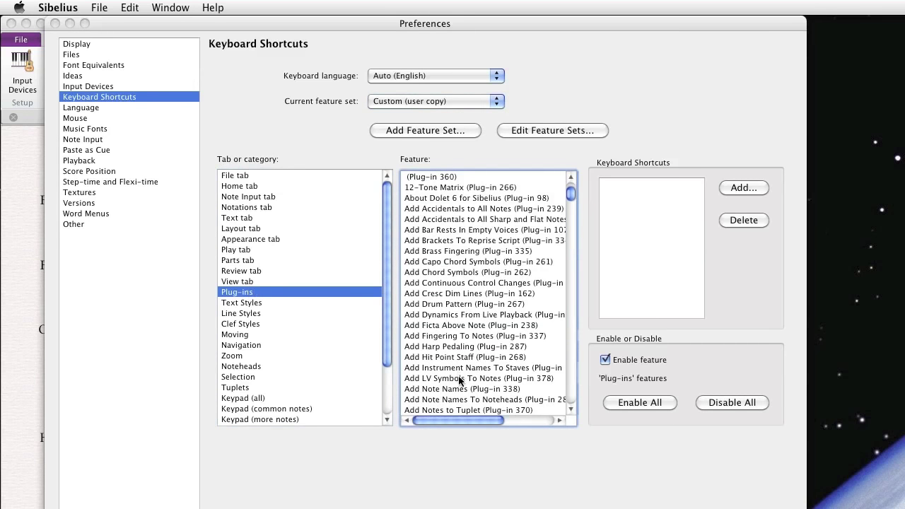
left_click(459, 379)
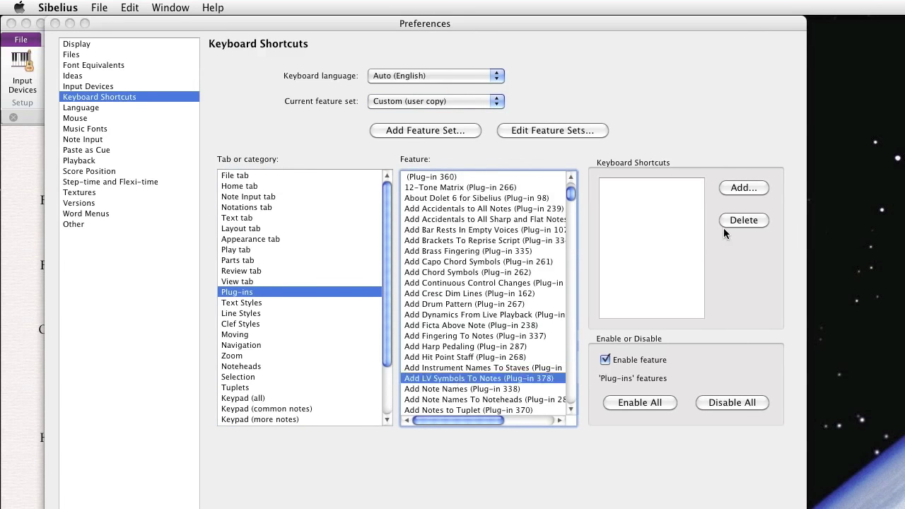
left_click(742, 188)
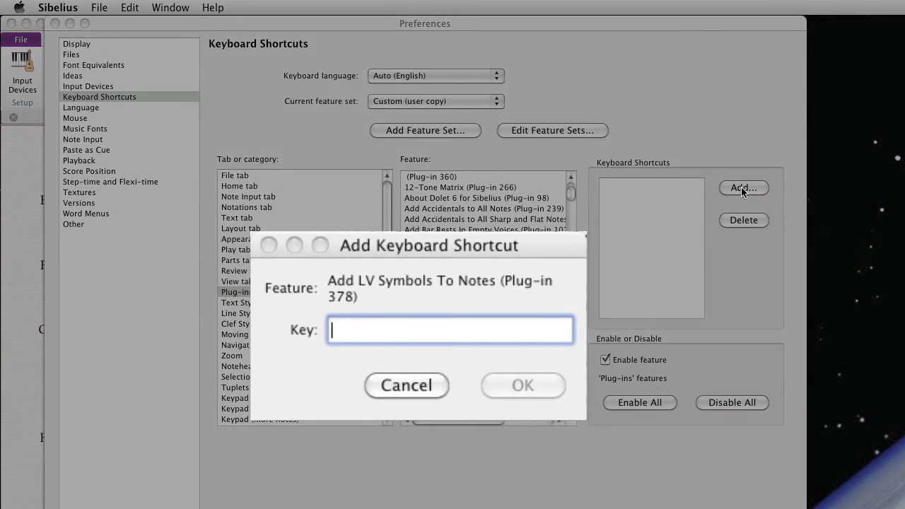
key("ctrl+shift+l")
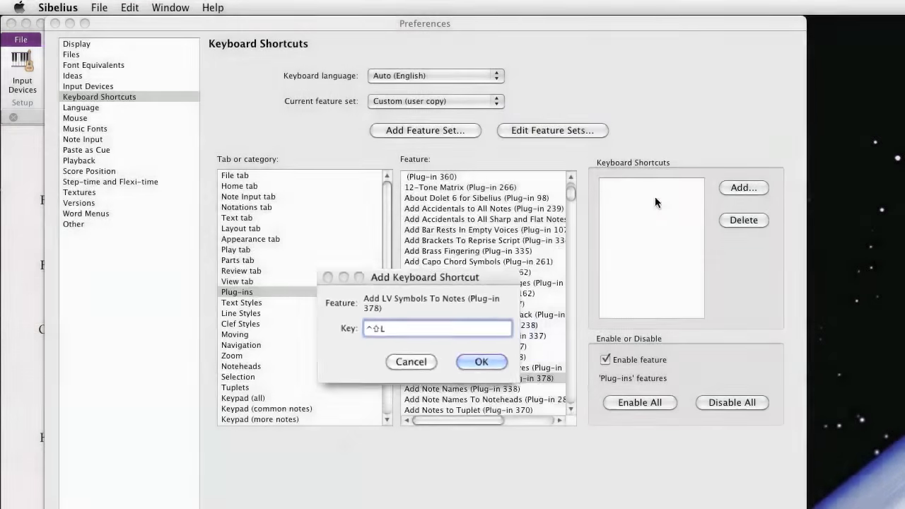
left_click(480, 362)
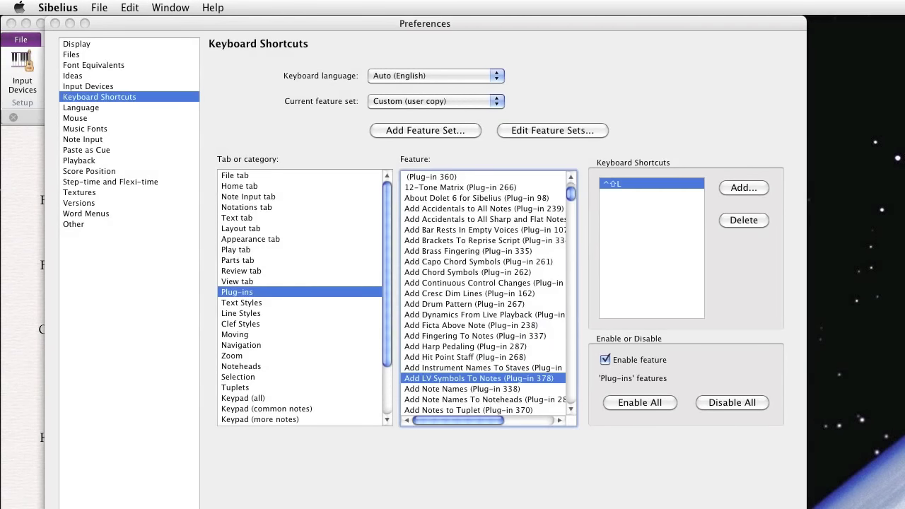
key("Return")
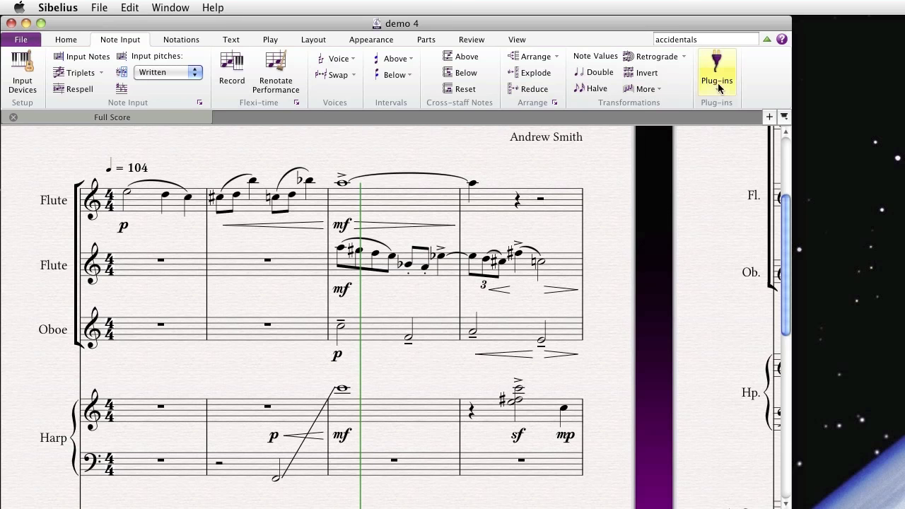
- Look through the Notations, Text, Play, Layout and Appearance tabs, ending on Parts
left_click(165, 41)
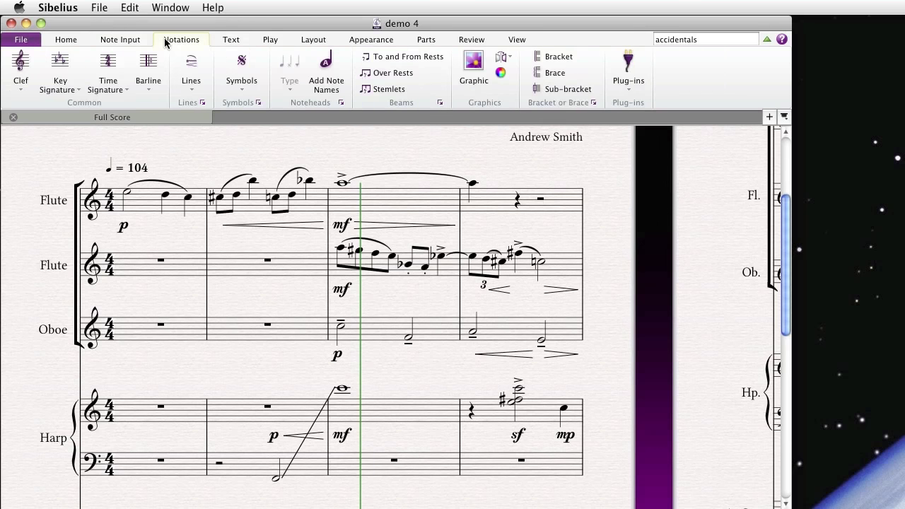
left_click(244, 41)
left_click(268, 40)
left_click(311, 39)
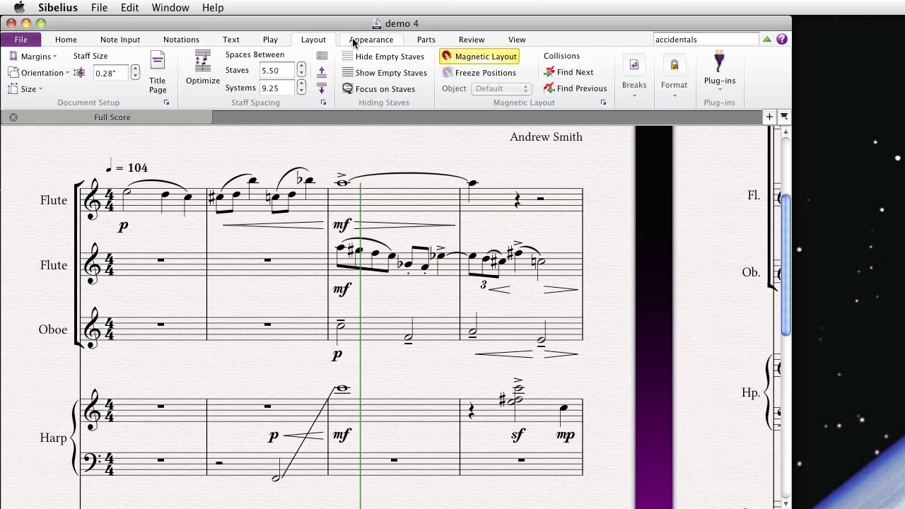
left_click(374, 41)
left_click(423, 40)
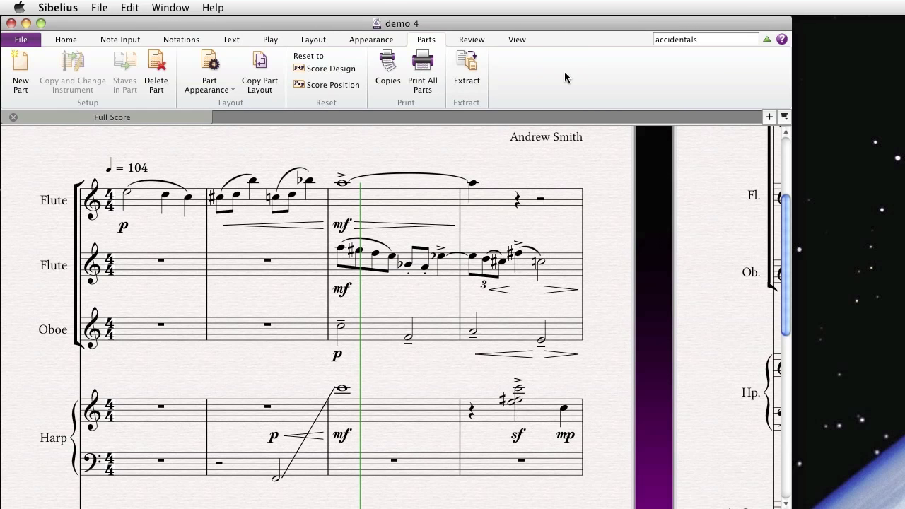
- Open the Edit Plug-ins window, reposition it, and collapse all plug-in categories
left_click(29, 39)
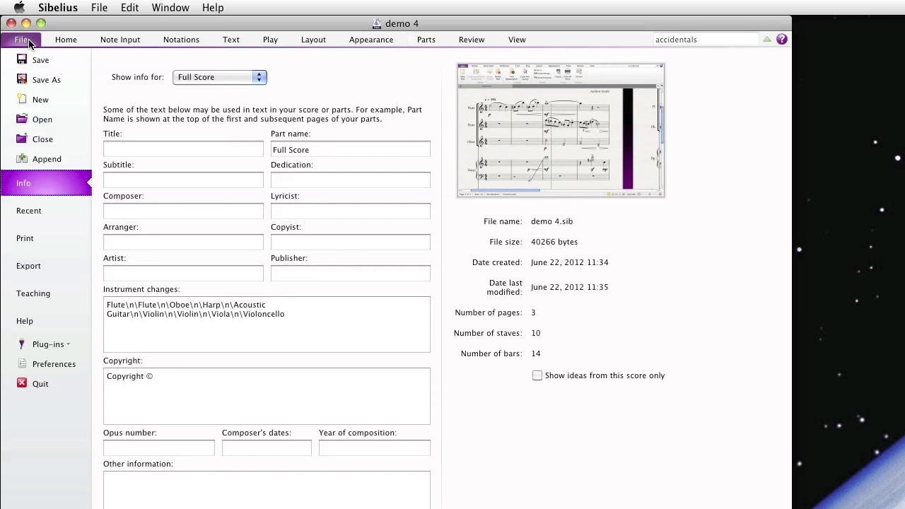
left_click(53, 349)
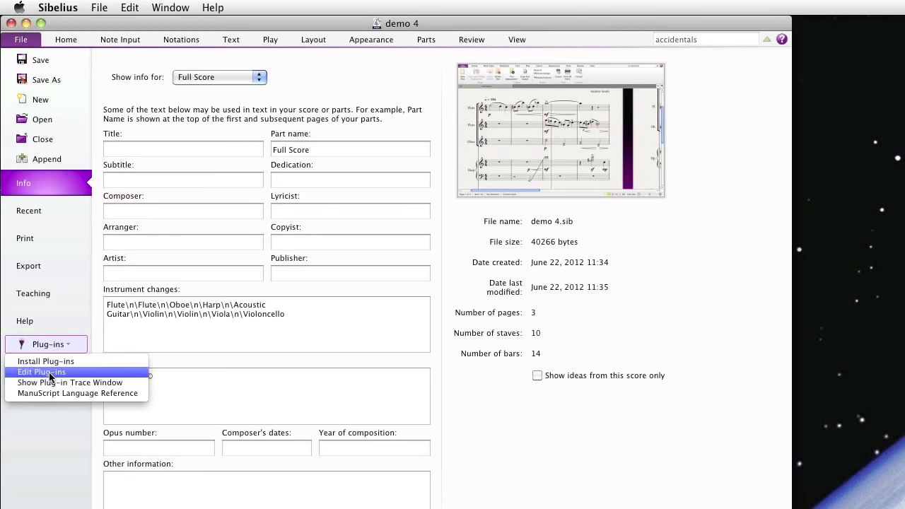
left_click(60, 372)
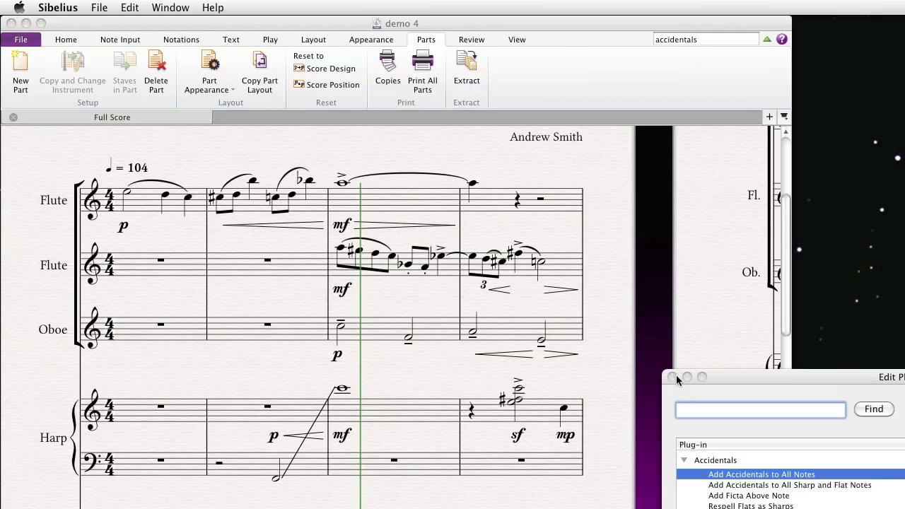
left_click_drag(735, 377, 220, 76)
scroll(237, 240, "down", 2)
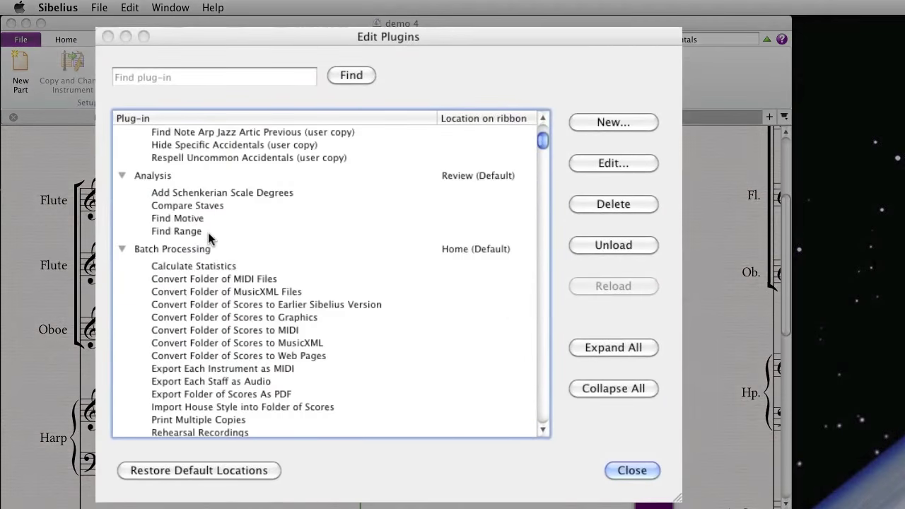
scroll(209, 239, "down", 6)
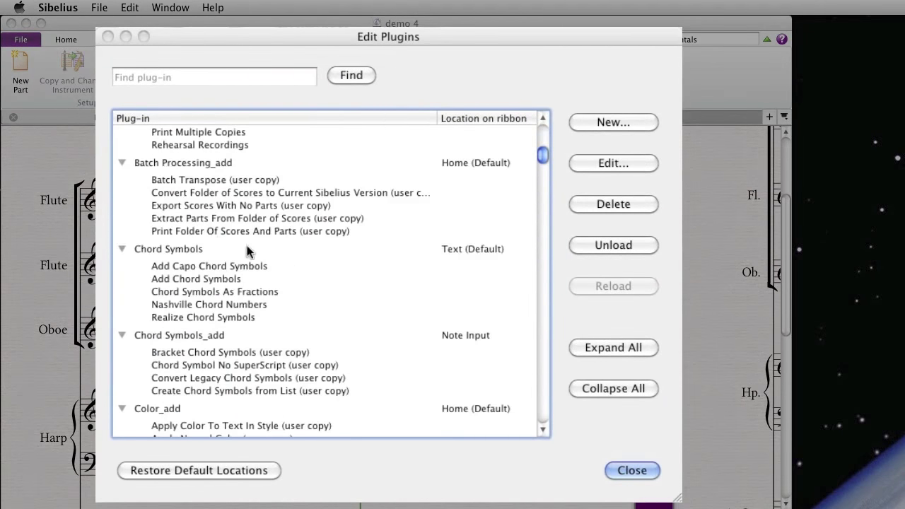
left_click(628, 388)
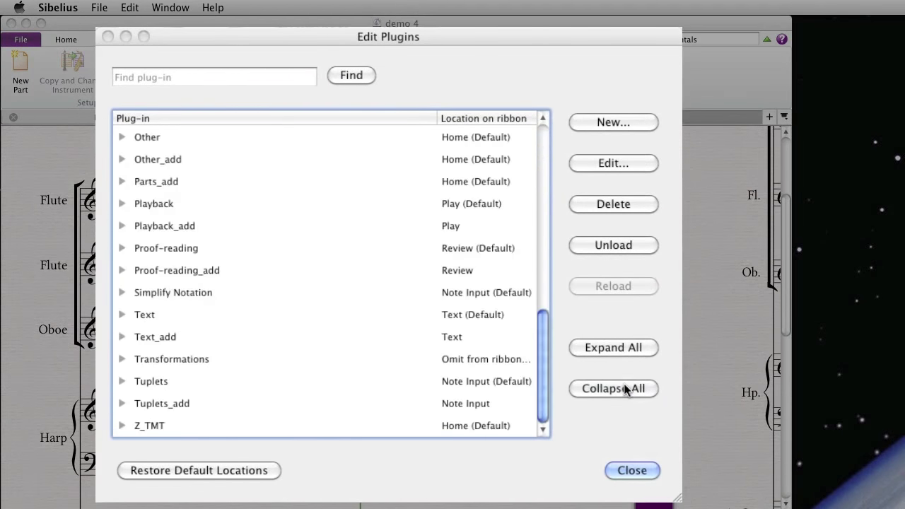
- Set the Parts_add category's ribbon location to Parts and close the editor
left_click(121, 182)
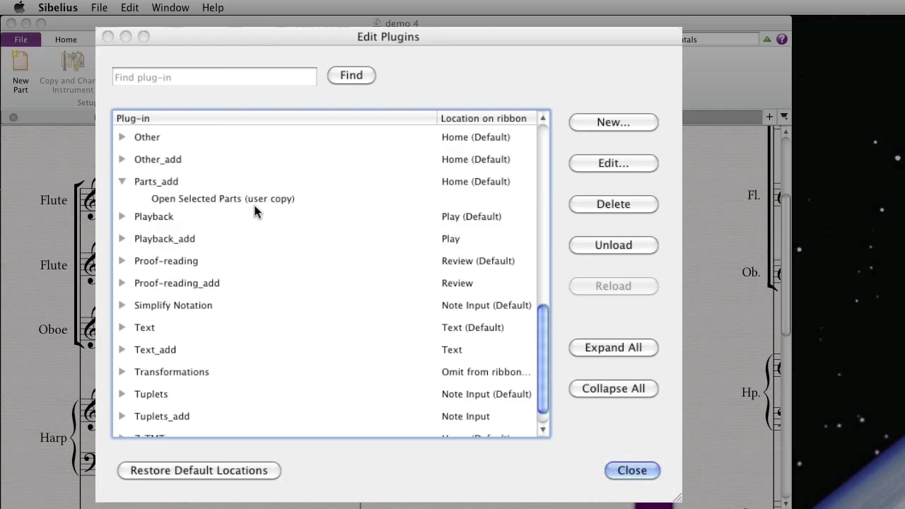
left_click(191, 183)
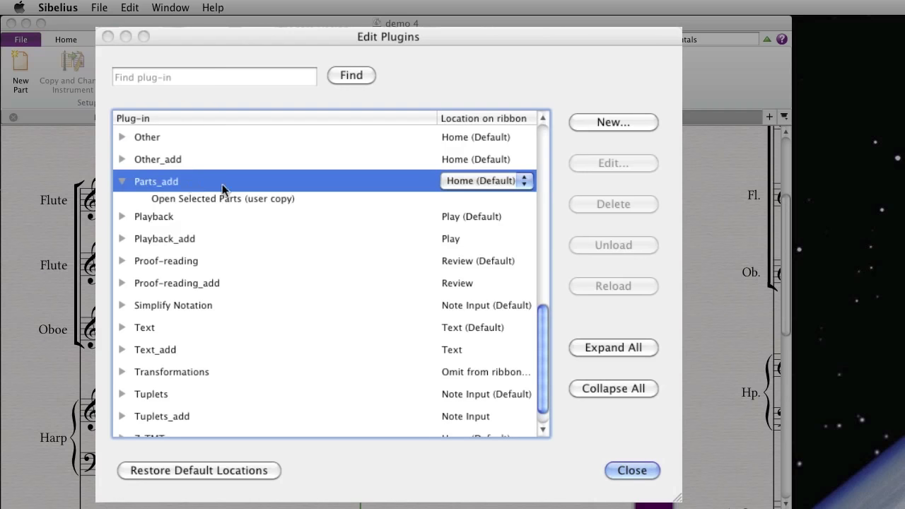
left_click(525, 183)
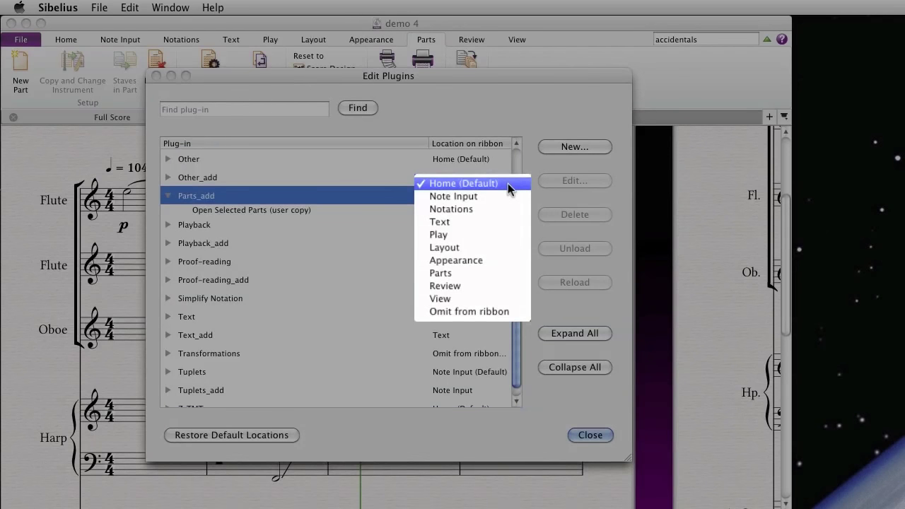
left_click(484, 273)
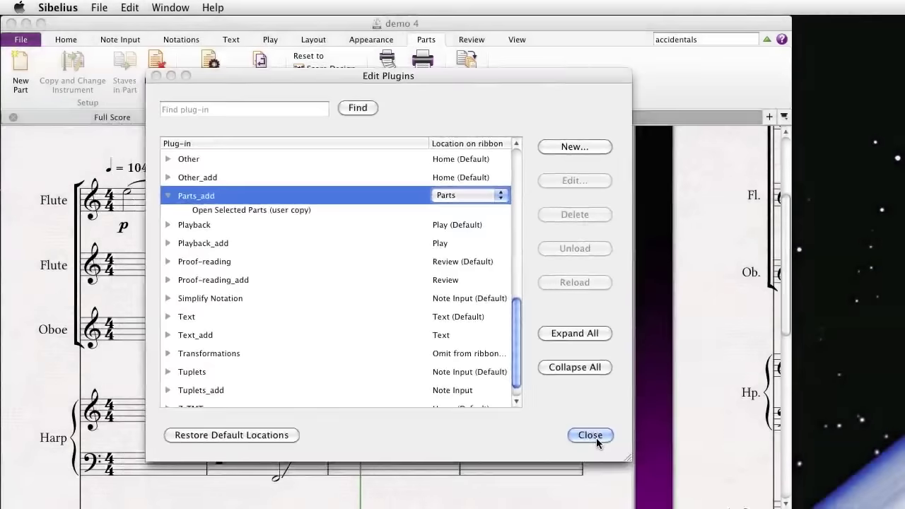
left_click(596, 436)
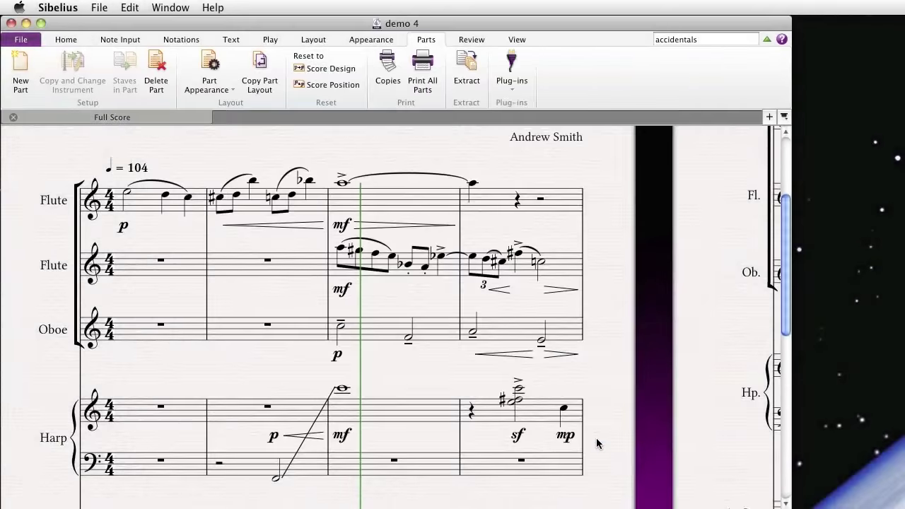
left_click(524, 89)
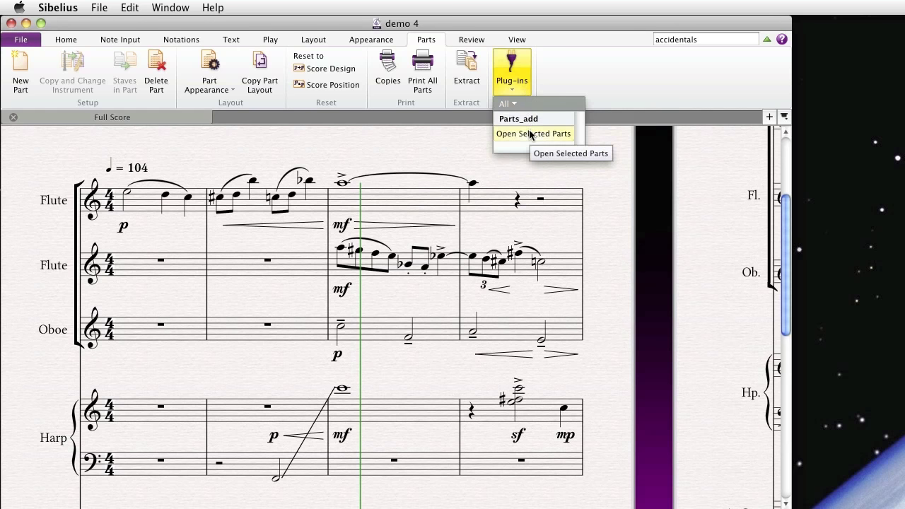
left_click(448, 138)
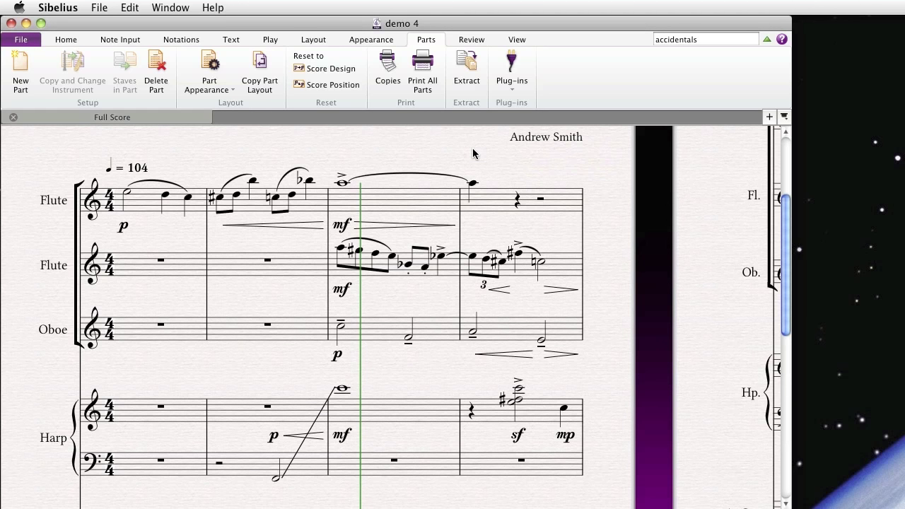
- On the Text tab, filter the Plug-ins list to show only Text_add plug-ins
left_click(239, 39)
left_click(685, 84)
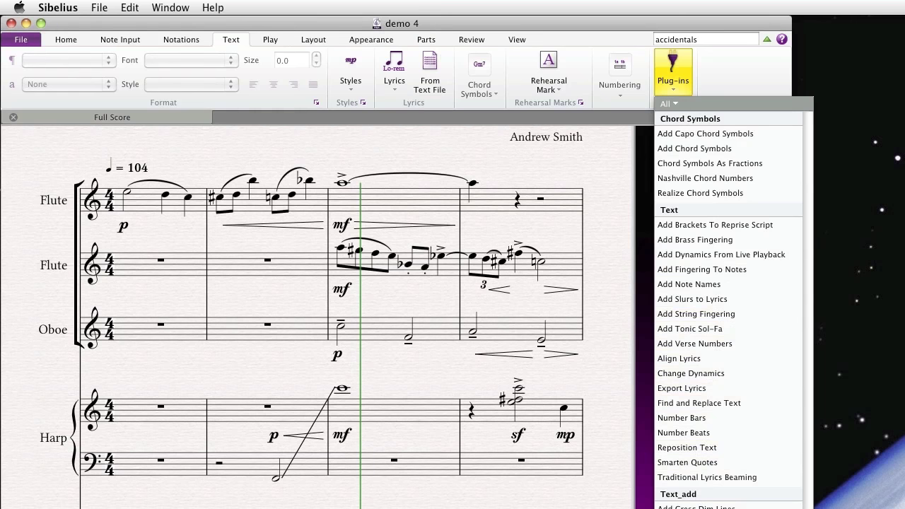
left_click(669, 103)
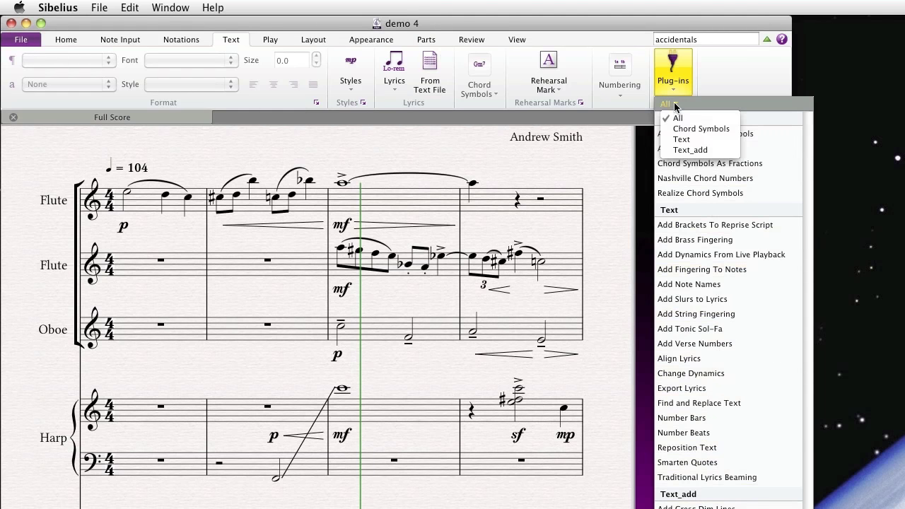
left_click(683, 149)
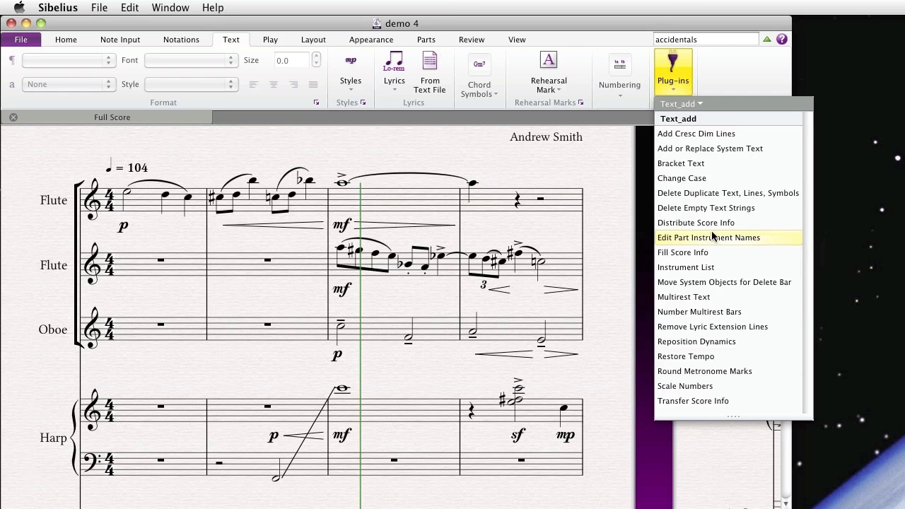
left_click(404, 163)
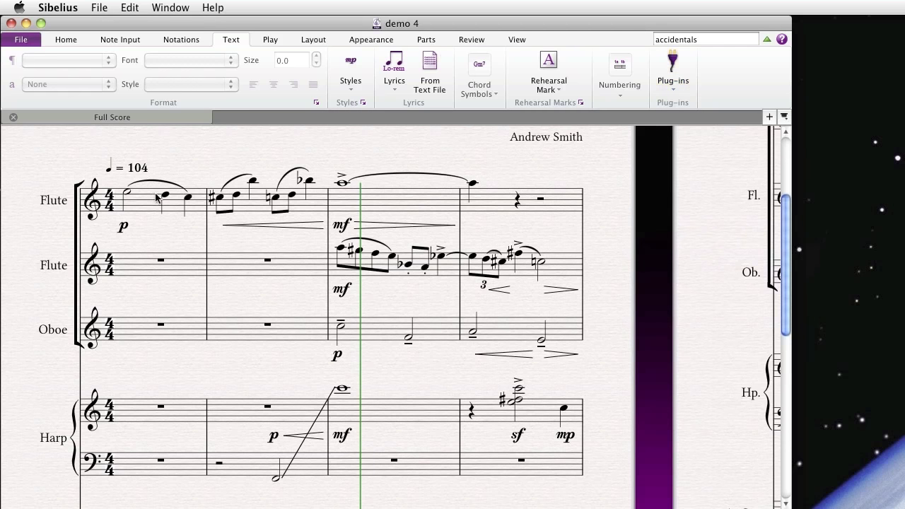
- Inspect the two Flute names in the score, then run Edit Part Instrument Names
double_click(64, 202)
key("Escape")
left_click(63, 267)
key("Escape")
left_click(681, 84)
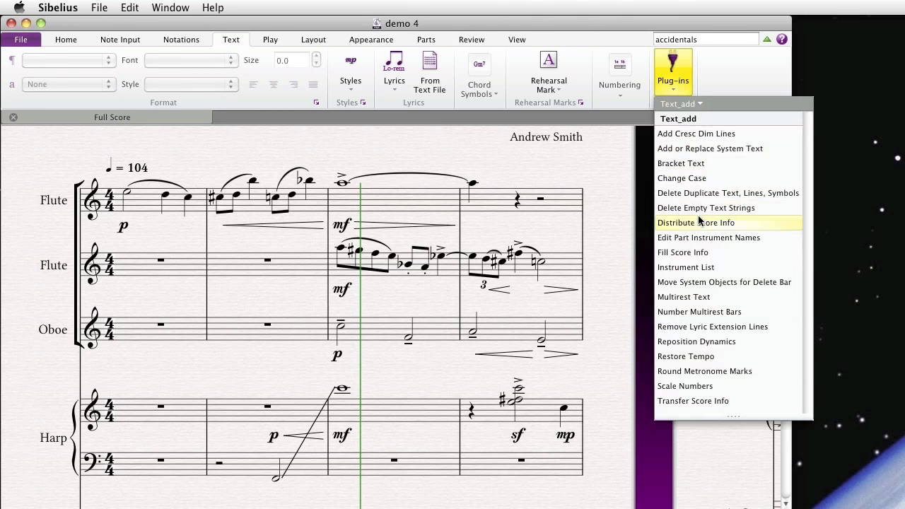
left_click(700, 237)
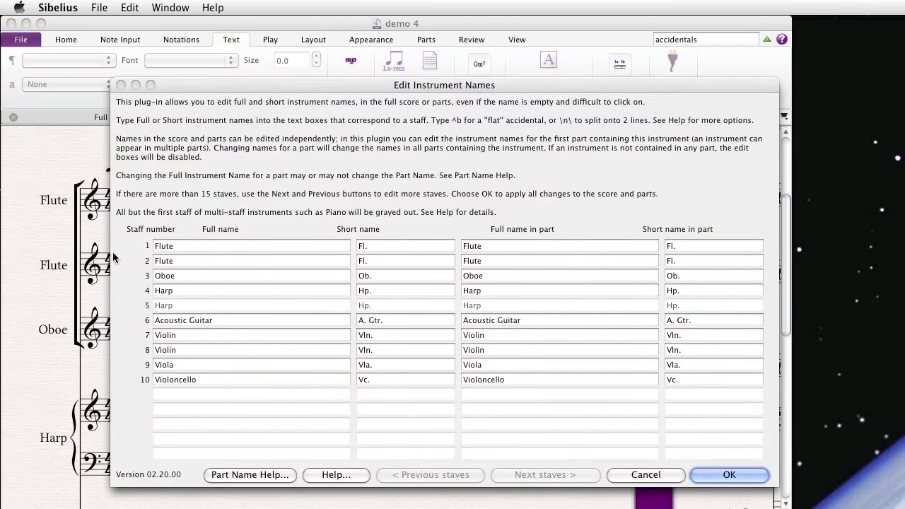
- Change staff 1's short name to 'Fl. 1' and add Peter on a new line of its full name
left_click(258, 250)
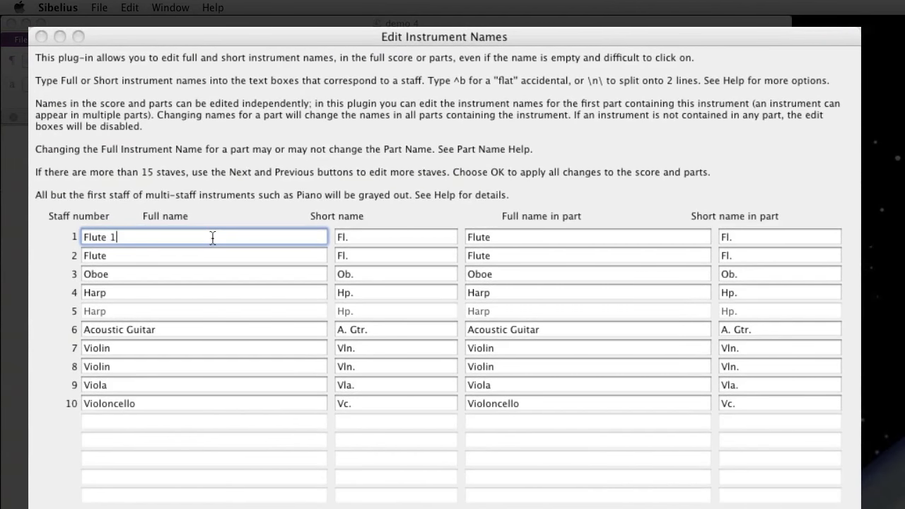
key("Tab")
key("Right")
type("1")
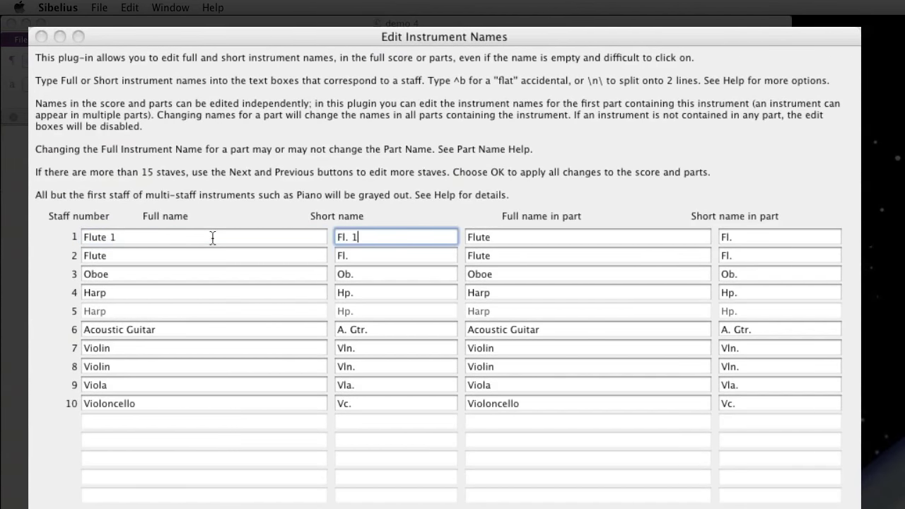
key("shift+Tab")
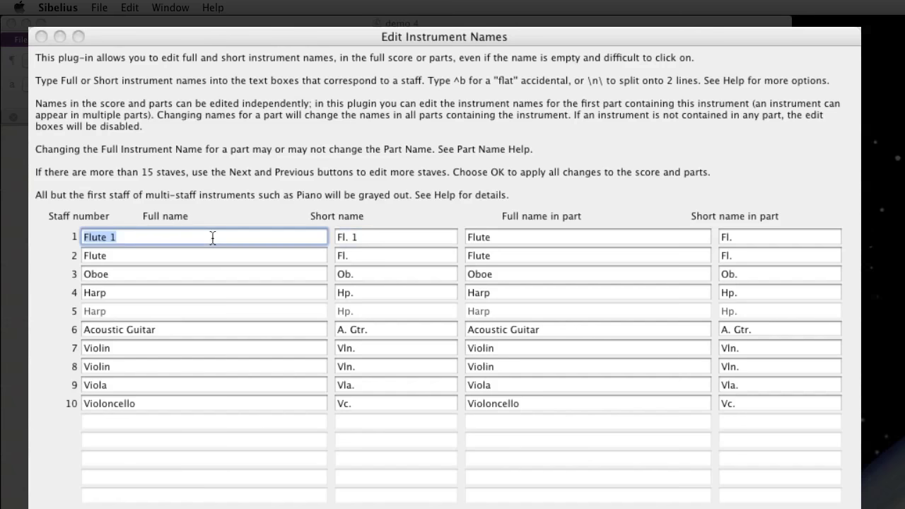
key("Right")
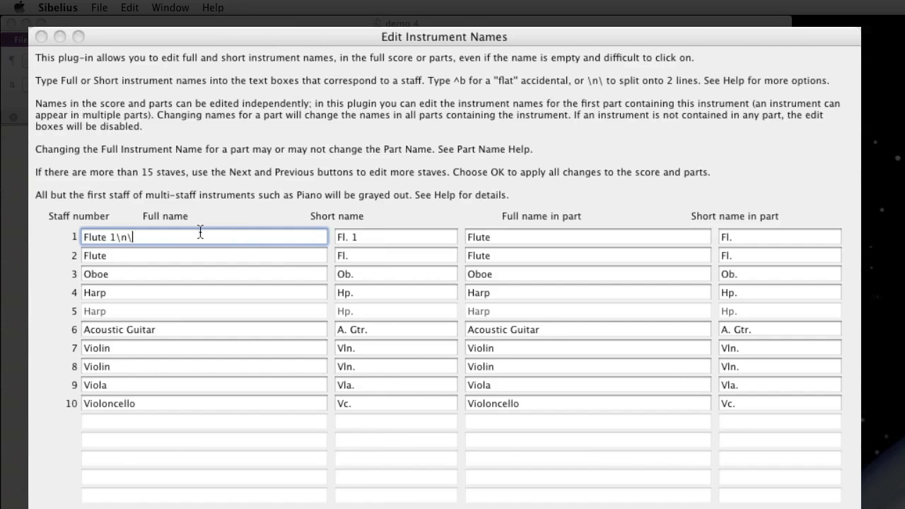
type("\\n\\Peter\\")
key("Tab")
key("Tab")
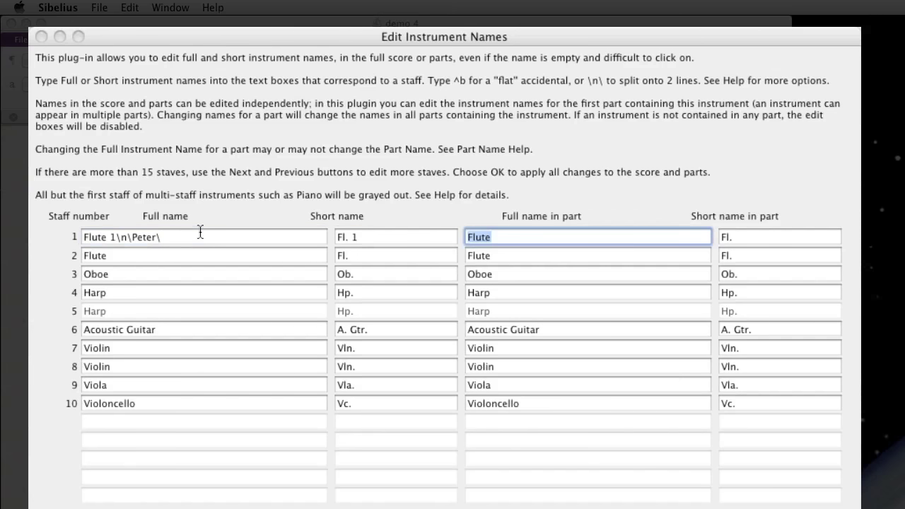
- Add the opening parenthesis so staff 1's full name reads 'Flute 1 (Peter)'
key("shift+Tab")
key("shift+Tab")
left_click(200, 233)
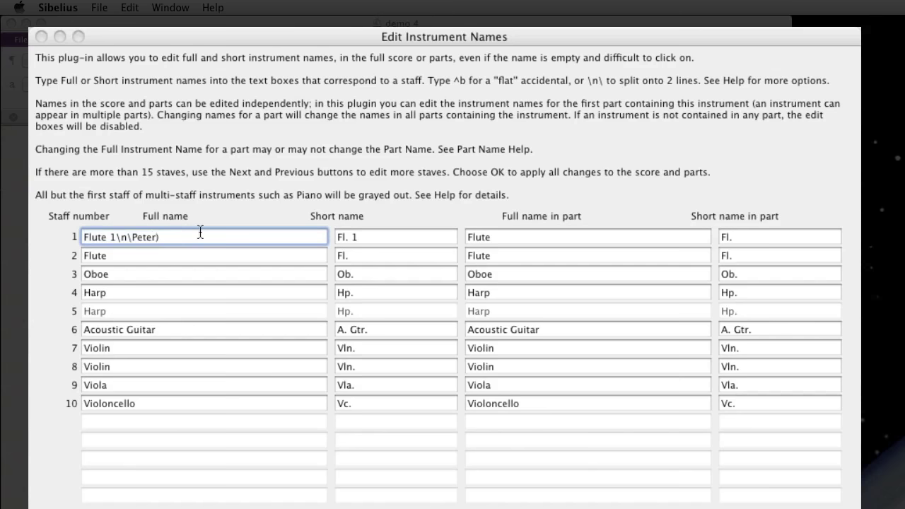
key("Left")
key("Left")
key("Left")
key("Left")
key("Left")
key("Left")
type("(")
key("Tab")
key("Tab")
key("Tab")
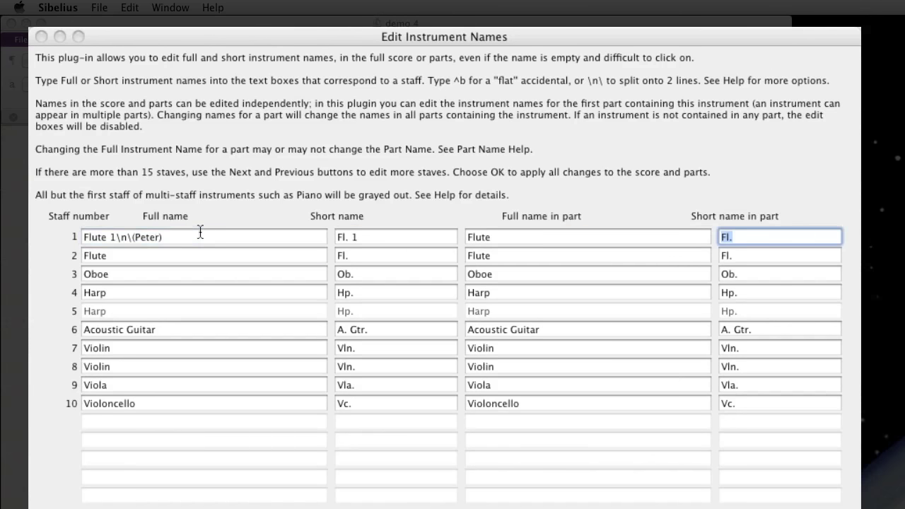
key("Tab")
key("Right")
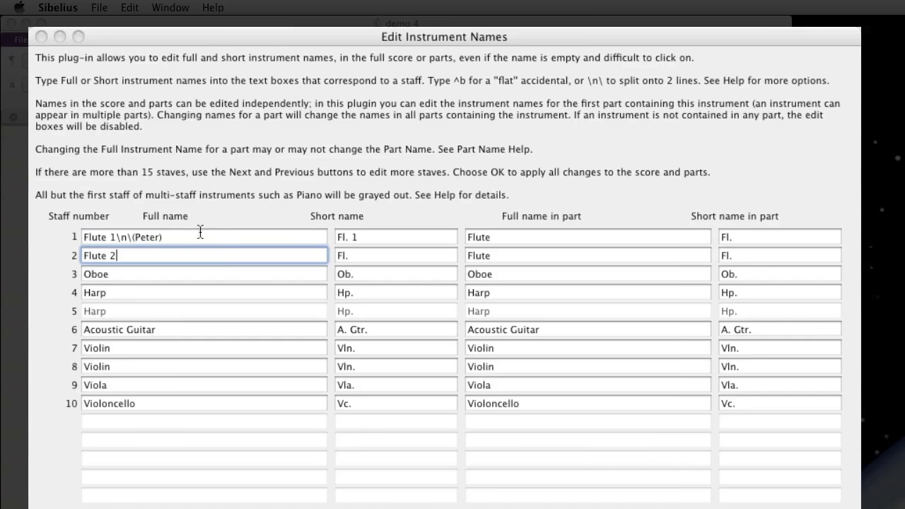
- Name staff 2 'Fl. 2' and 'Flute 2 (Paul)', and rename Violoncello to 'Cello'
key("Tab")
key("Right")
type("2")
key("shift+Tab")
key("Right")
type("\\n\\(P")
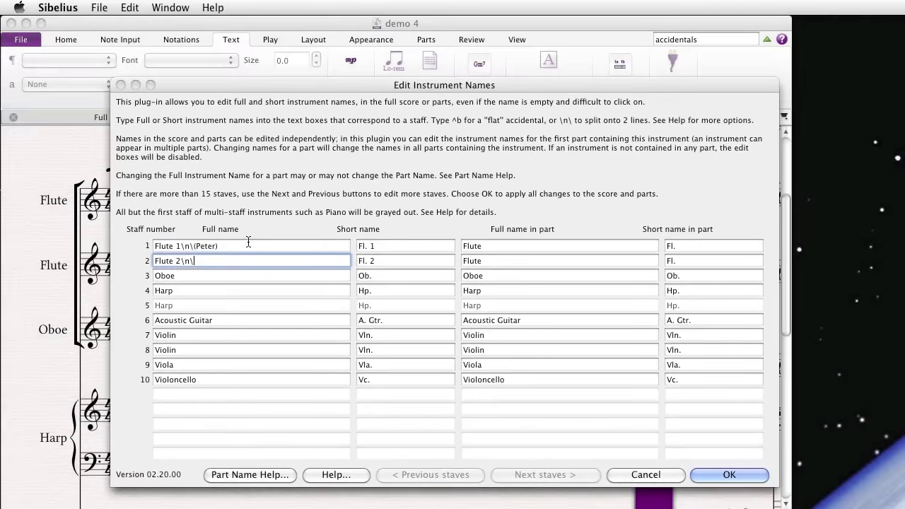
type("aul)")
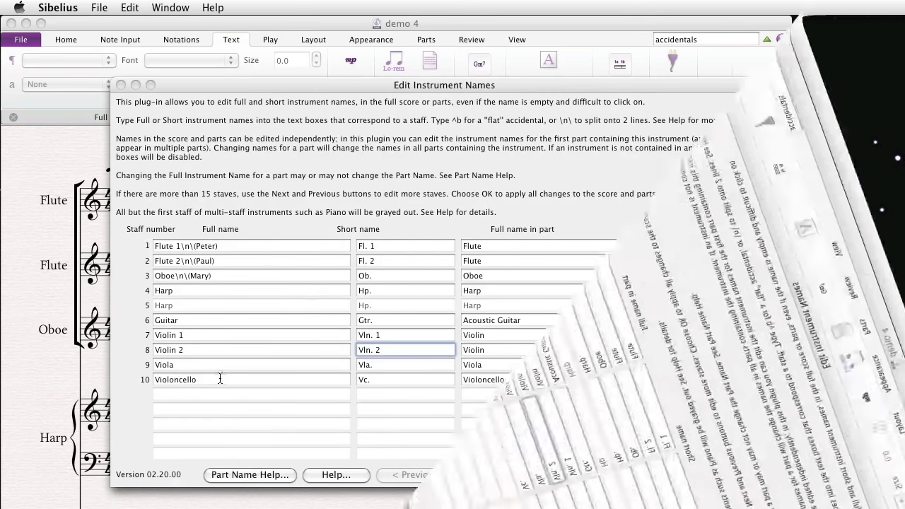
key("Tab")
key("Tab")
key("Tab")
type("Cello")
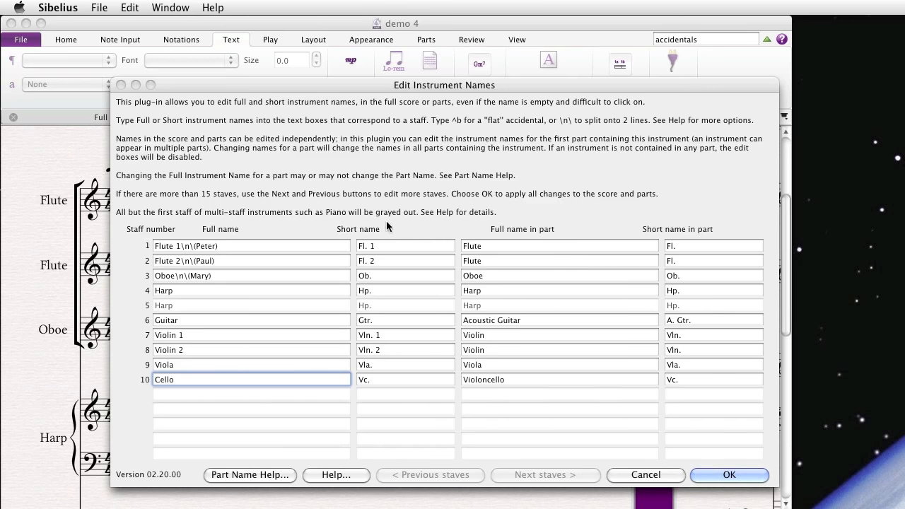
- Apply the name changes, dismiss the staff-name message, and reposition the score view
left_click(732, 476)
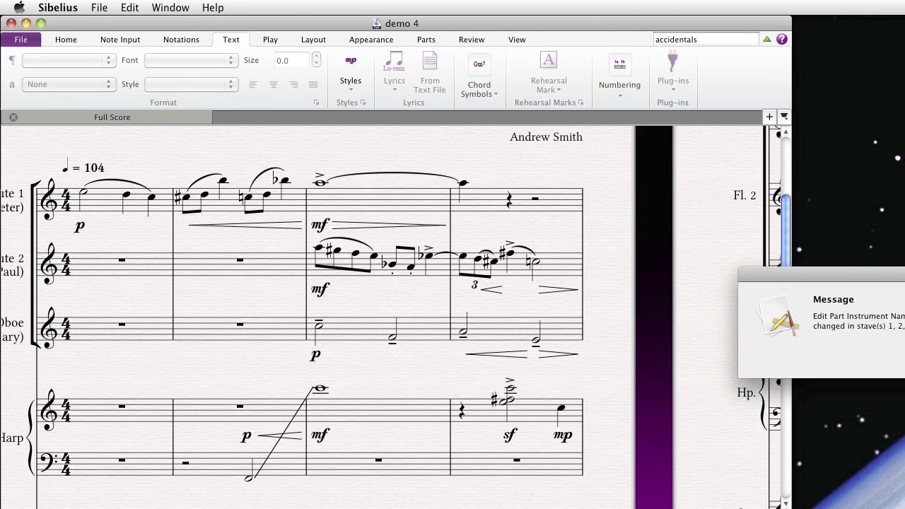
left_click_drag(903, 274, 630, 266)
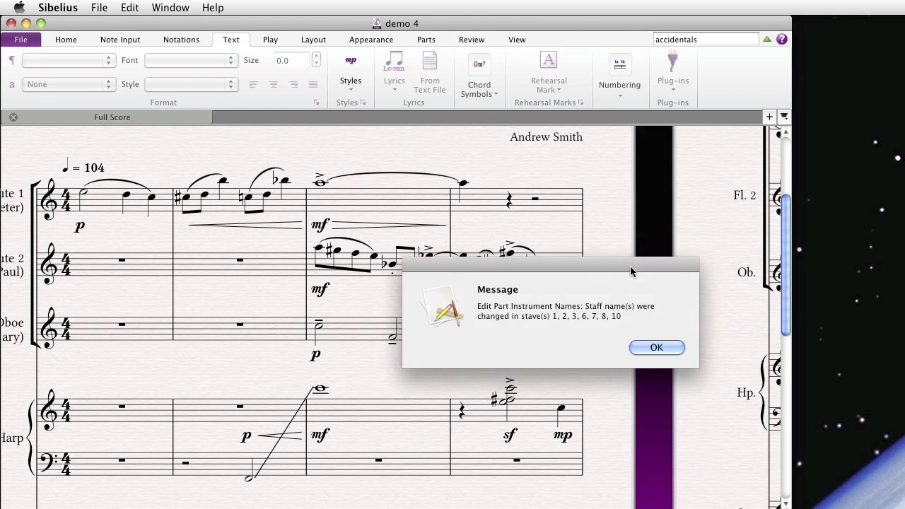
left_click(656, 347)
left_click_drag(622, 357, 690, 354)
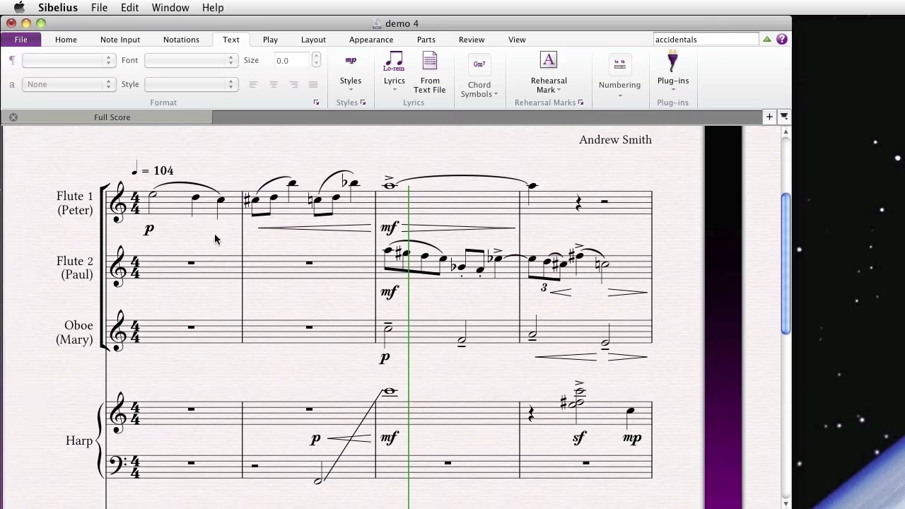
scroll(181, 418, "down", 10)
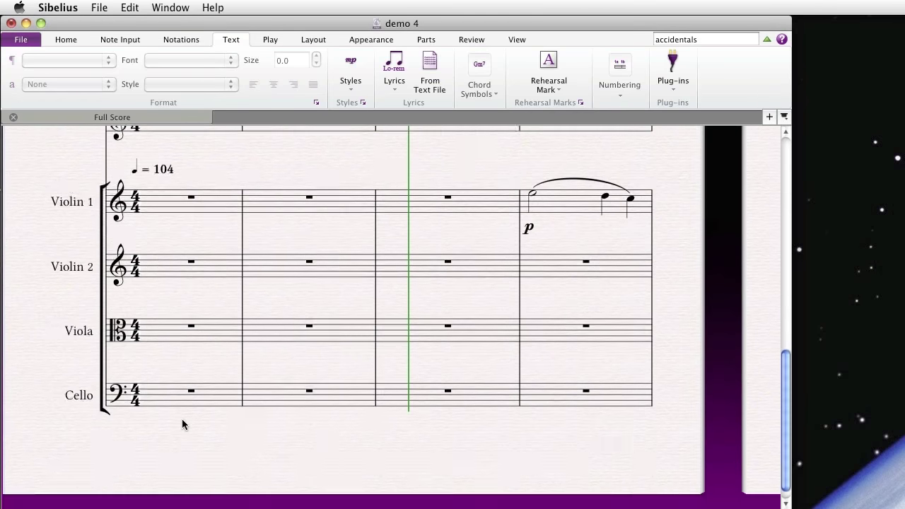
scroll(182, 419, "up", 4)
left_click_drag(669, 328, 294, 407)
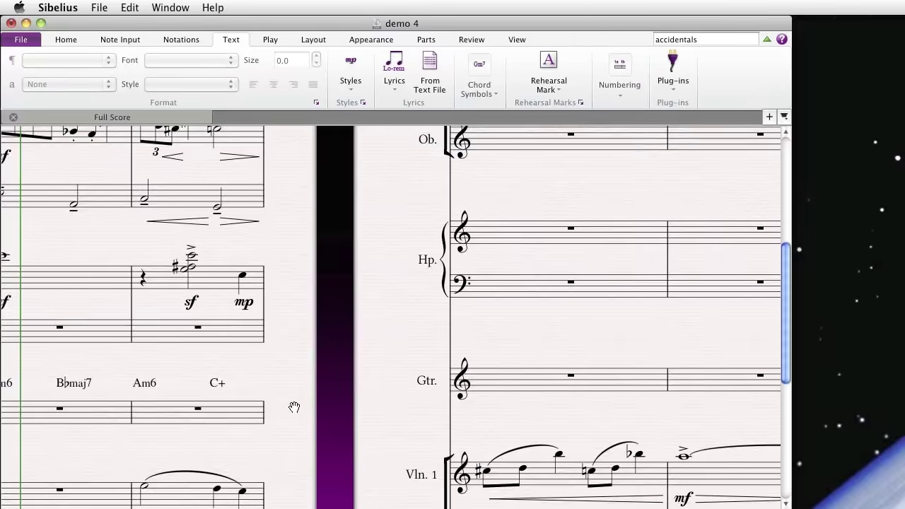
scroll(372, 371, "up", 5)
scroll(372, 372, "down", 9)
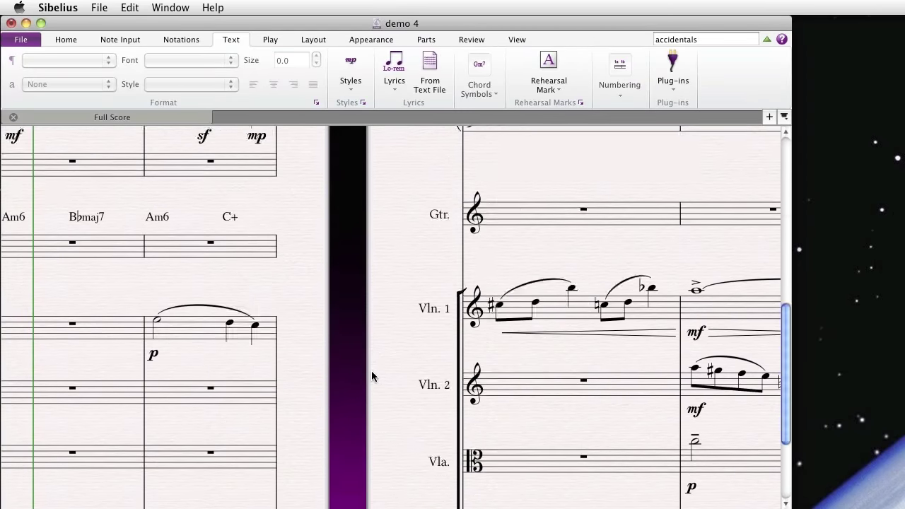
scroll(371, 371, "down", 2)
scroll(371, 371, "up", 10)
left_click_drag(473, 353, 709, 304)
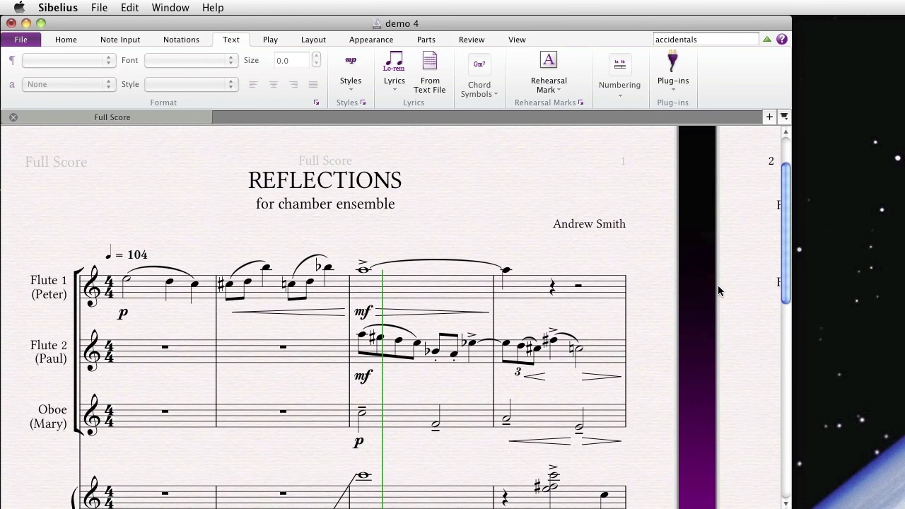
- Open the Flute 1 (Peter) part from its first bar
left_click(208, 298)
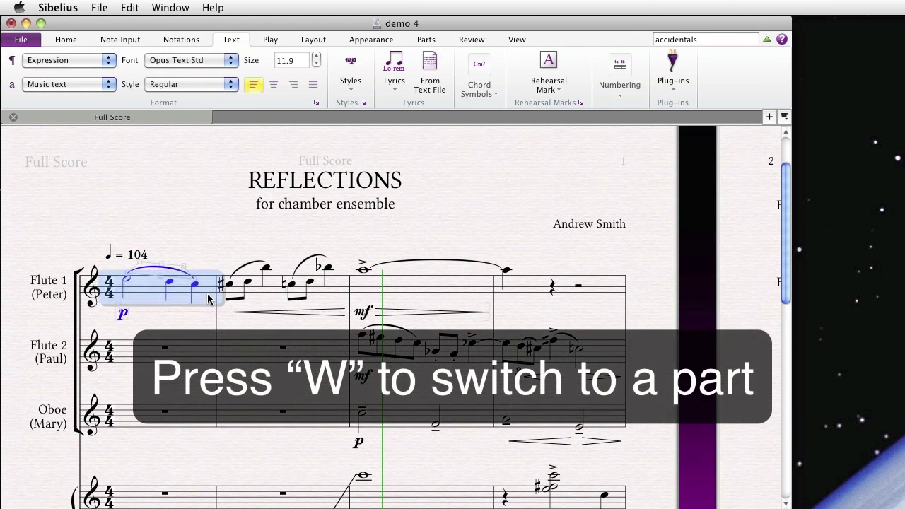
key("w")
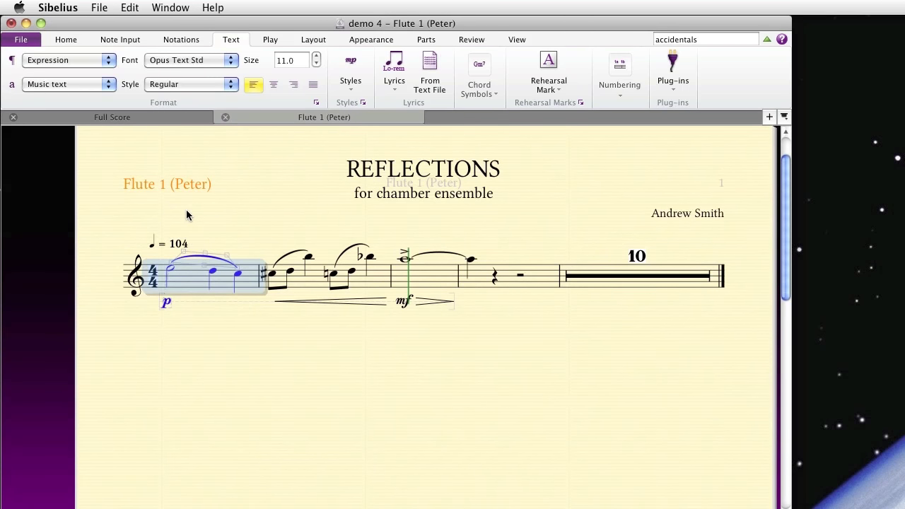
key("Escape")
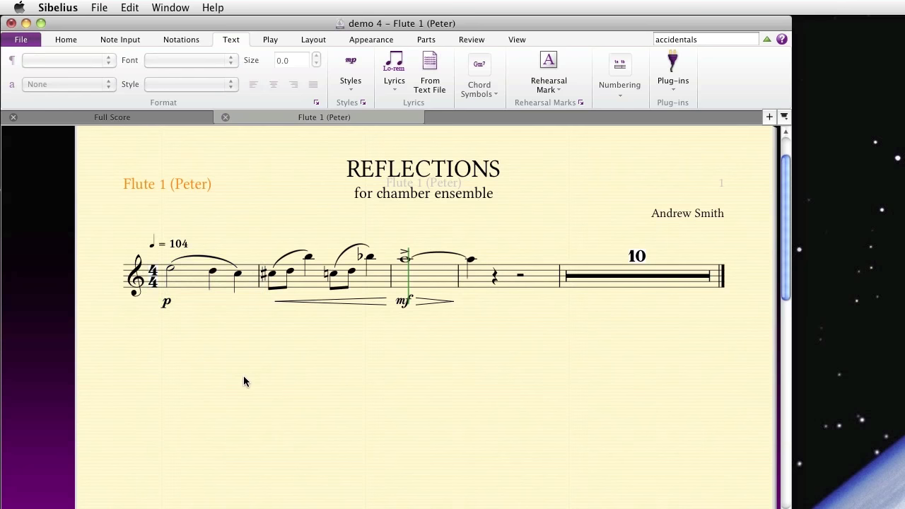
- From the full score, delete '(Peter)' from Flute 1's part name with Edit Instrument Names
key("w")
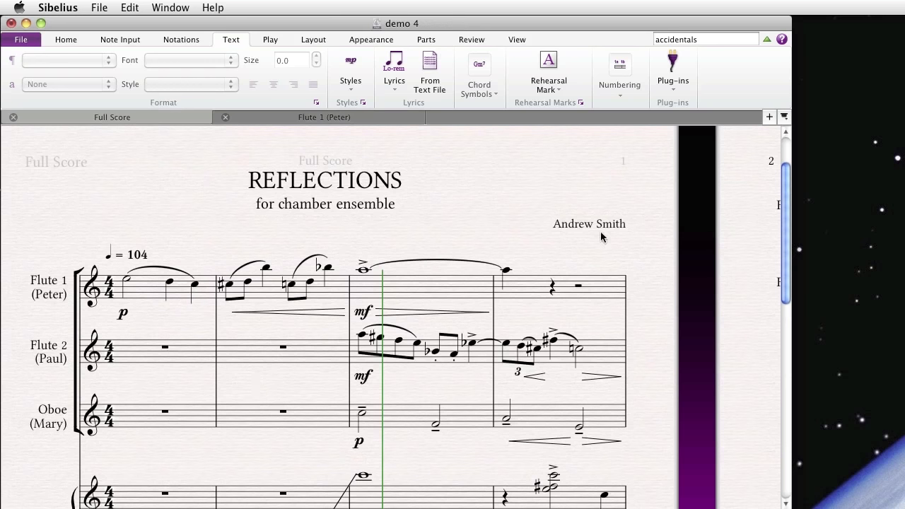
left_click(673, 83)
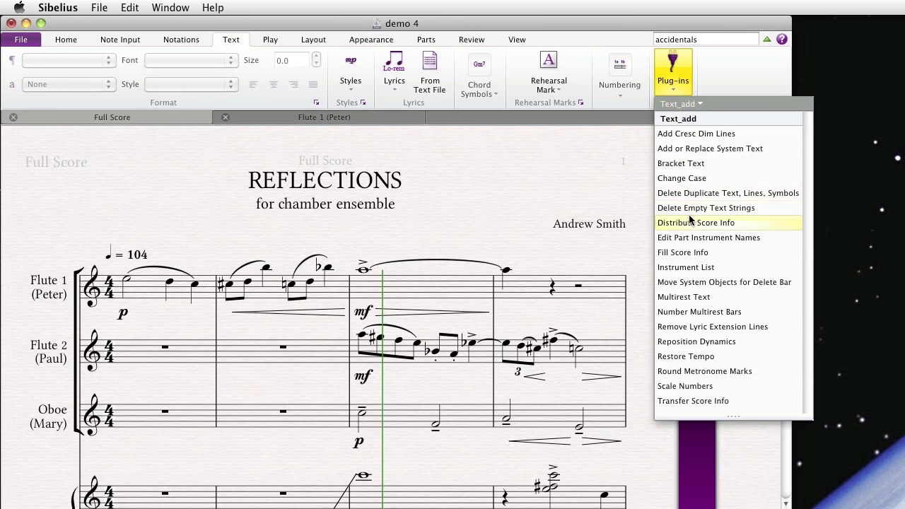
left_click(697, 239)
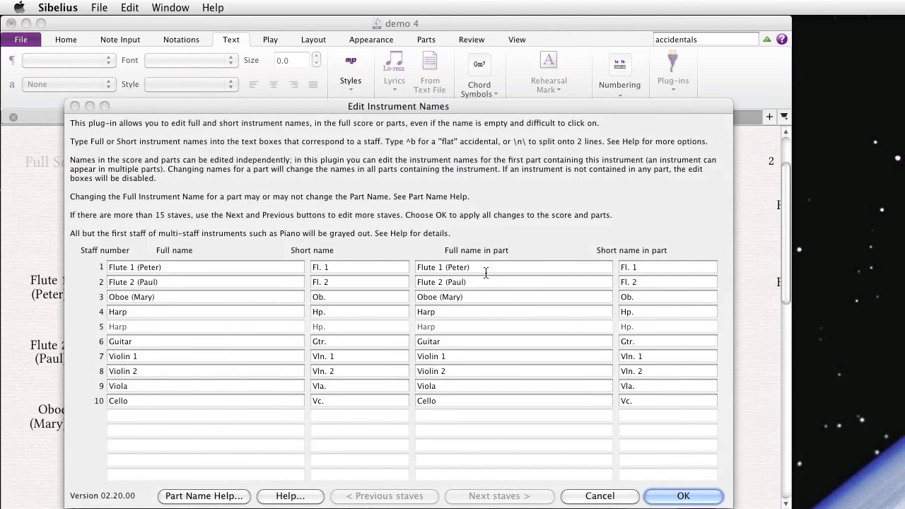
left_click_drag(471, 267, 438, 298)
key("BackSpace")
key("BackSpace")
key("BackSpace")
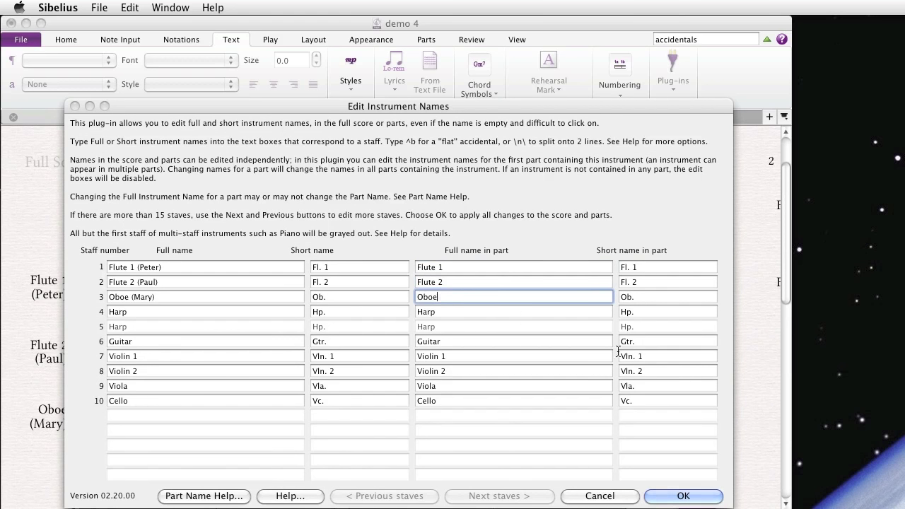
left_click(683, 496)
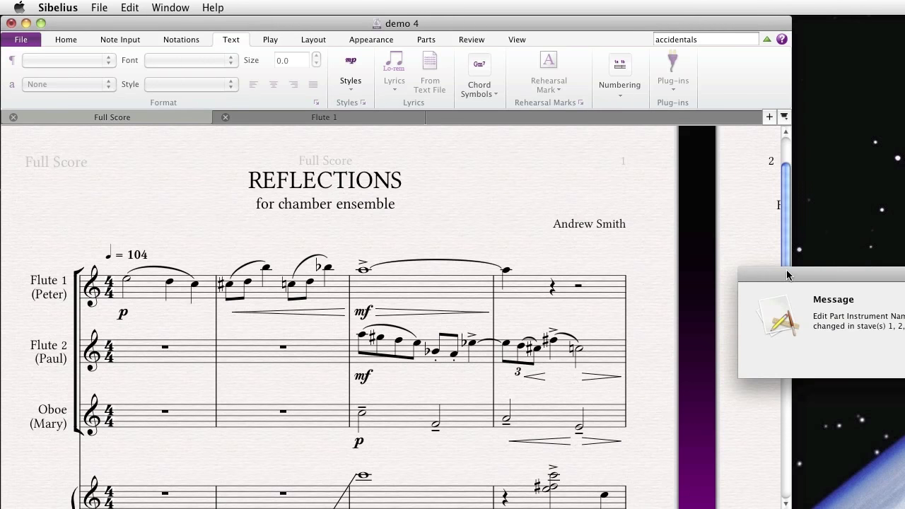
left_click(671, 328)
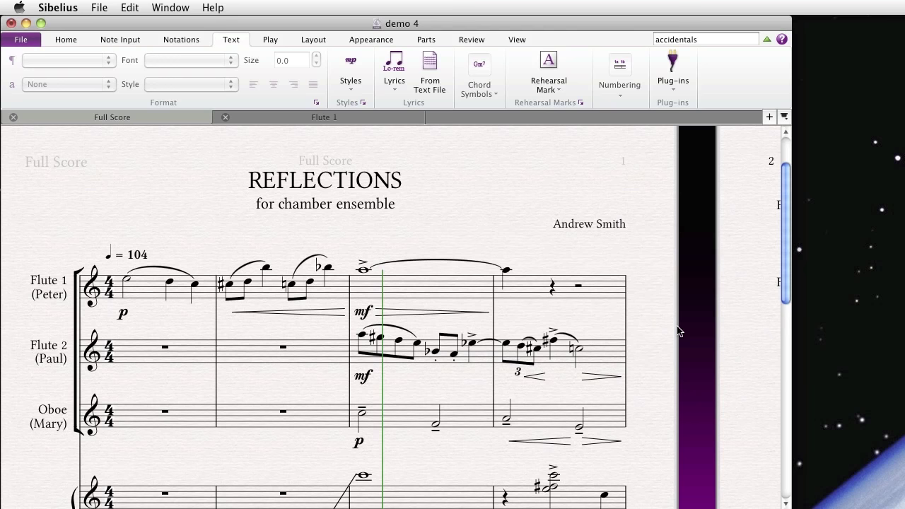
- Check the renamed Flute 1 part and the score-and-parts list, then return to the full score
left_click(441, 286)
key("w")
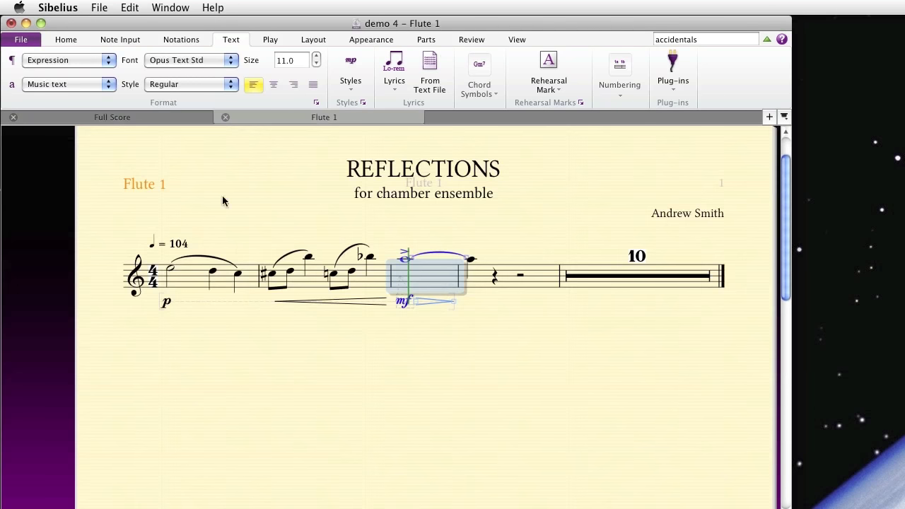
left_click(340, 351)
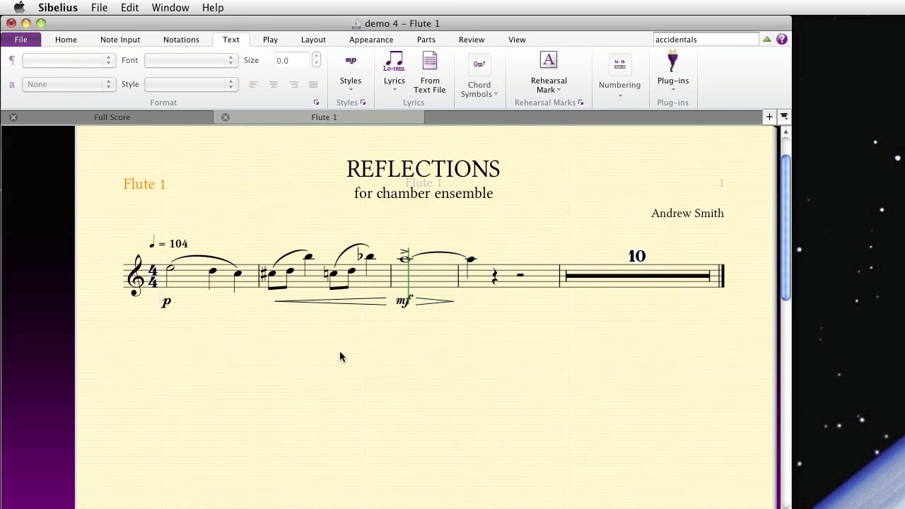
left_click(770, 119)
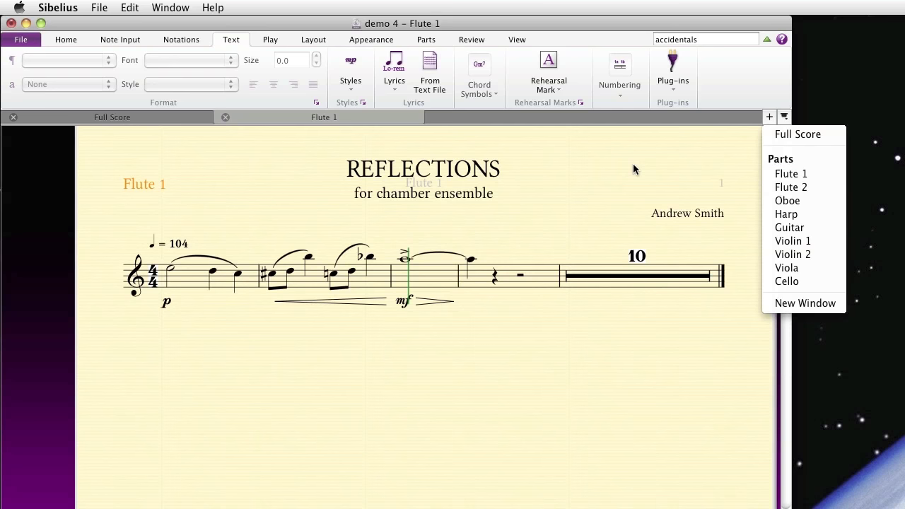
key("Escape")
key("w")
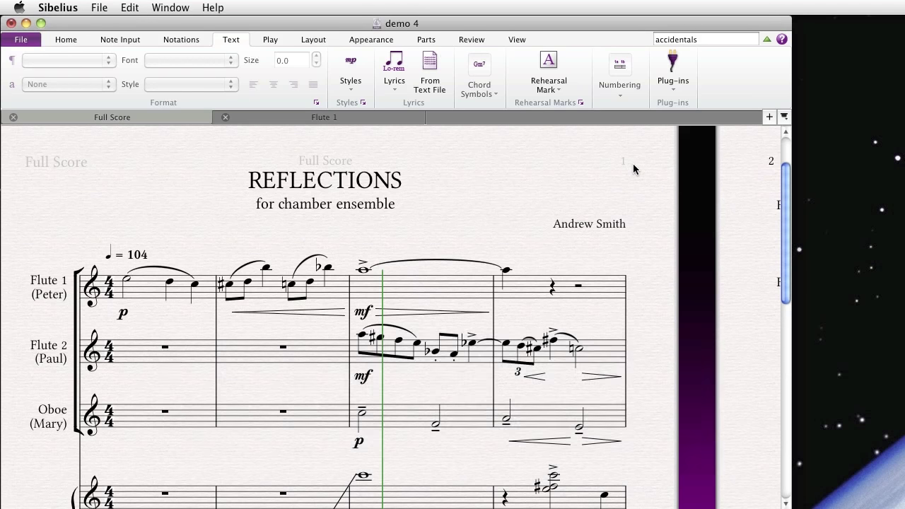
- Set the Home tab's plug-ins list to show only the Other_add category
left_click(67, 40)
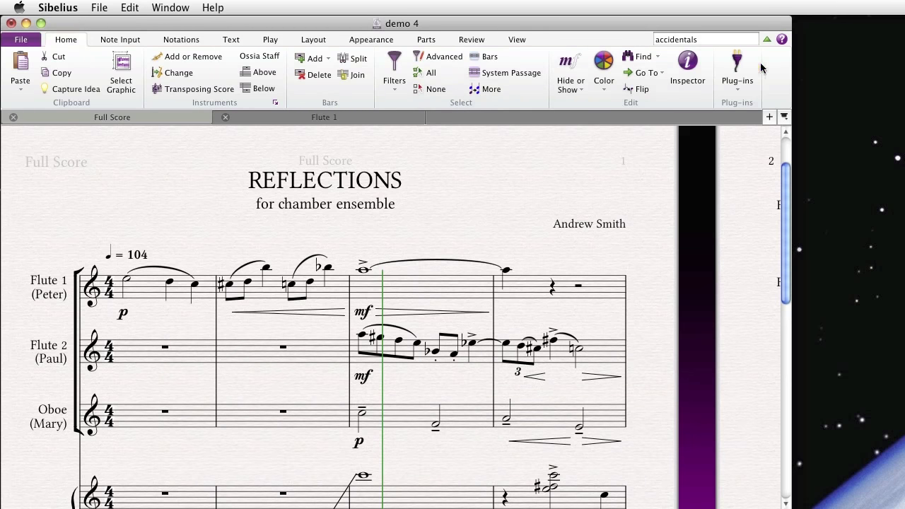
left_click(737, 67)
scroll(773, 321, "down", 5)
scroll(774, 322, "down", 6)
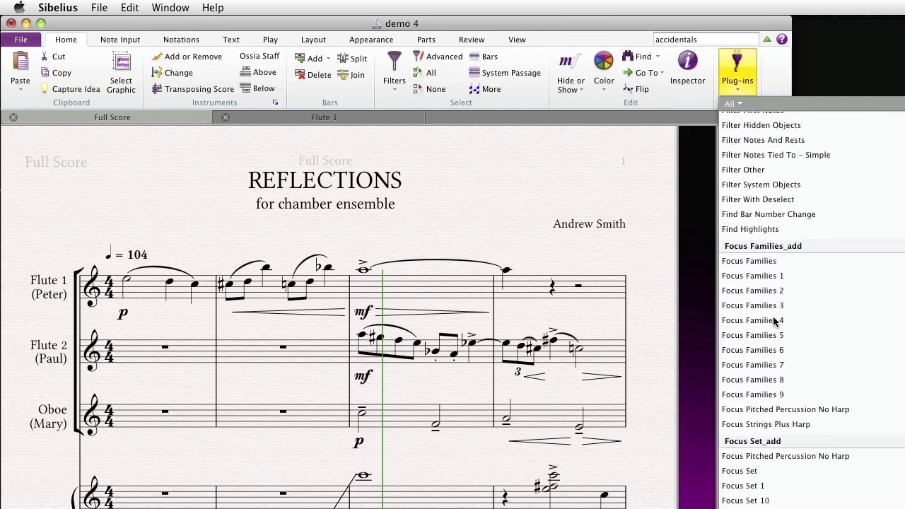
left_click(731, 104)
left_click(757, 246)
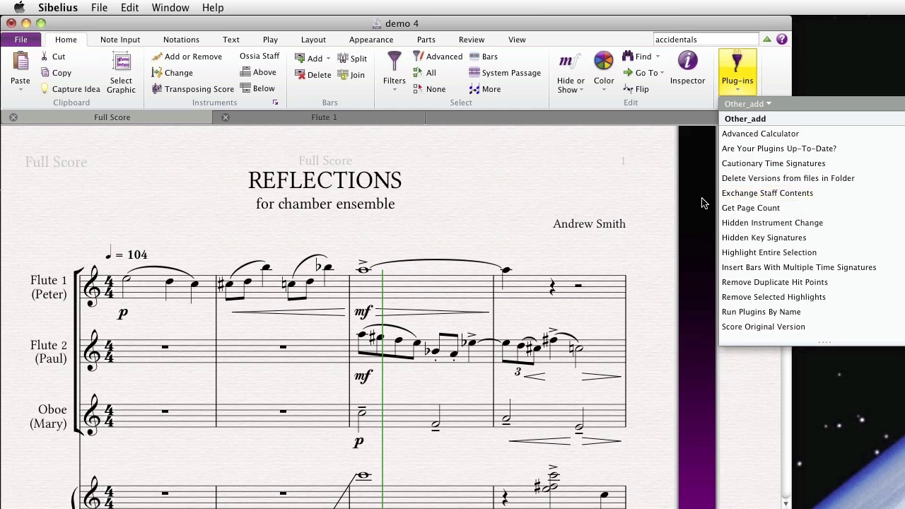
left_click(704, 203)
- Select bars 3–4 of Flute 1 and Flute 2 and run Exchange Staff Contents
left_click(475, 282)
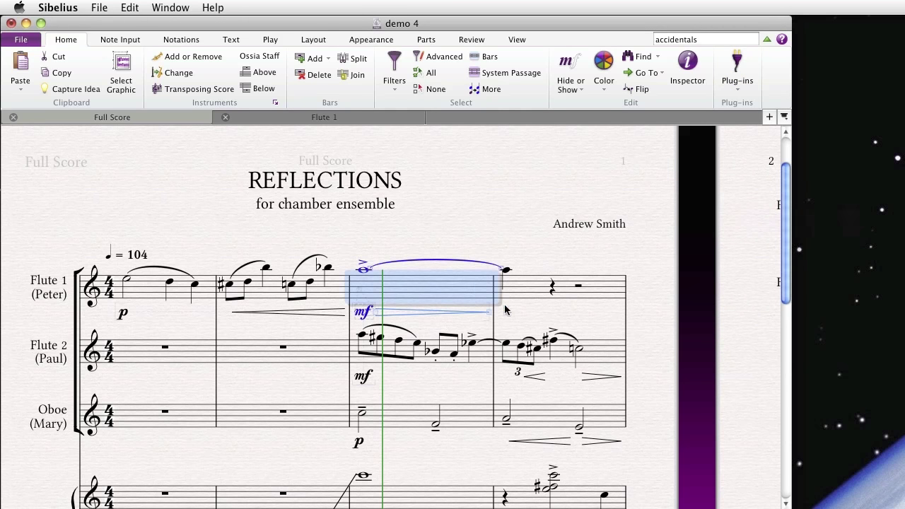
left_click(563, 353, "shift")
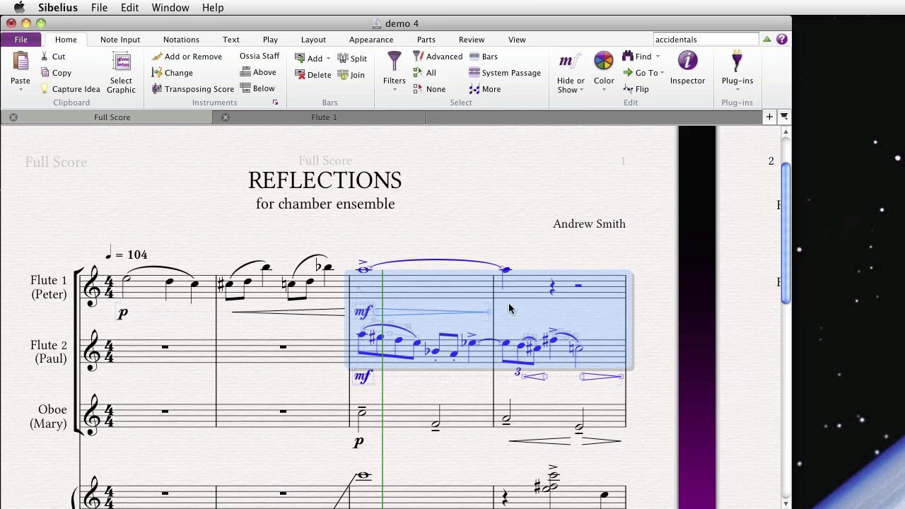
left_click(746, 97)
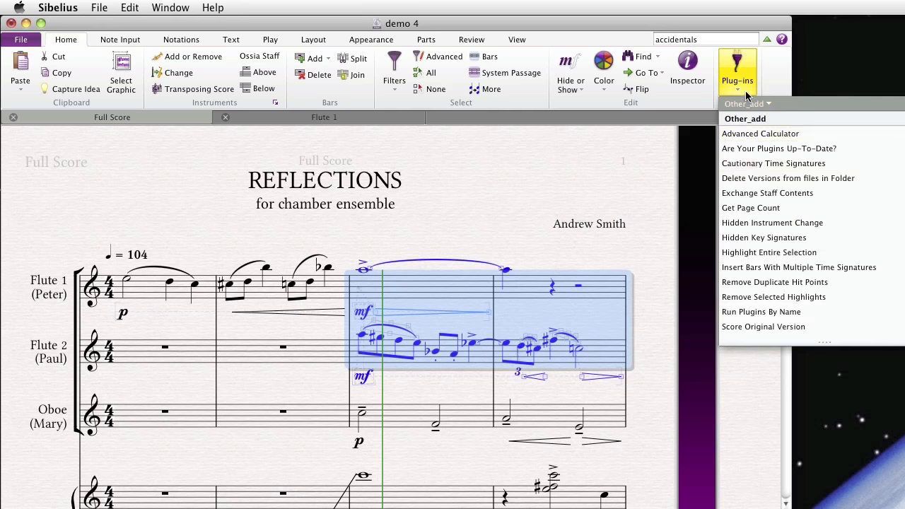
left_click(754, 191)
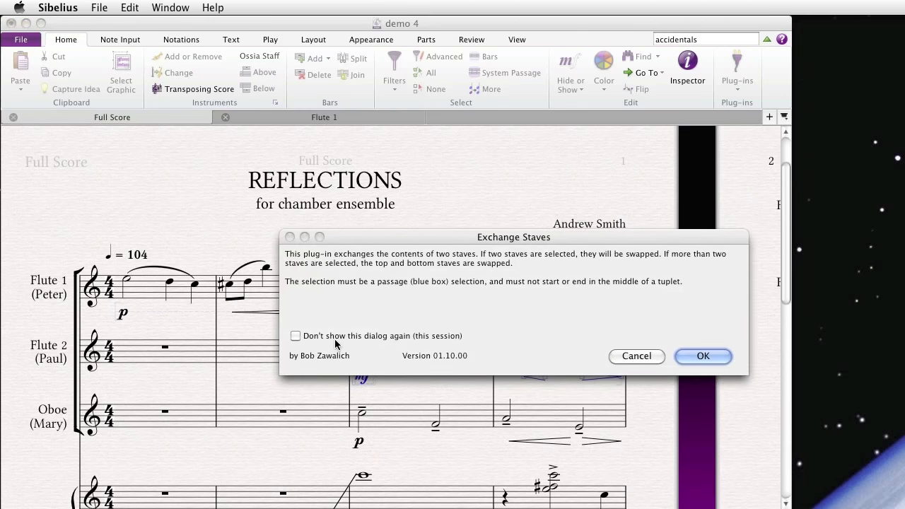
- Dismiss the plug-in explanation for this session and swap bars 3–4 between Flute 1 and Flute 2
left_click(332, 340)
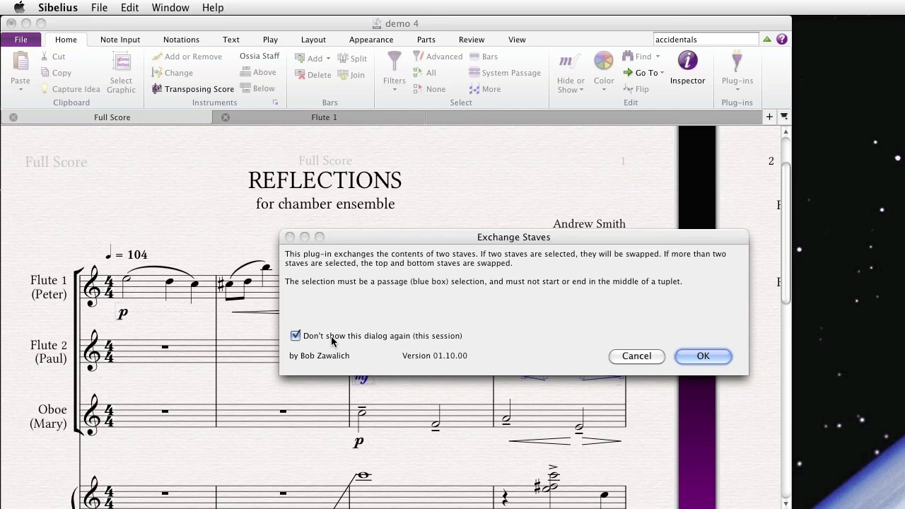
left_click(694, 357)
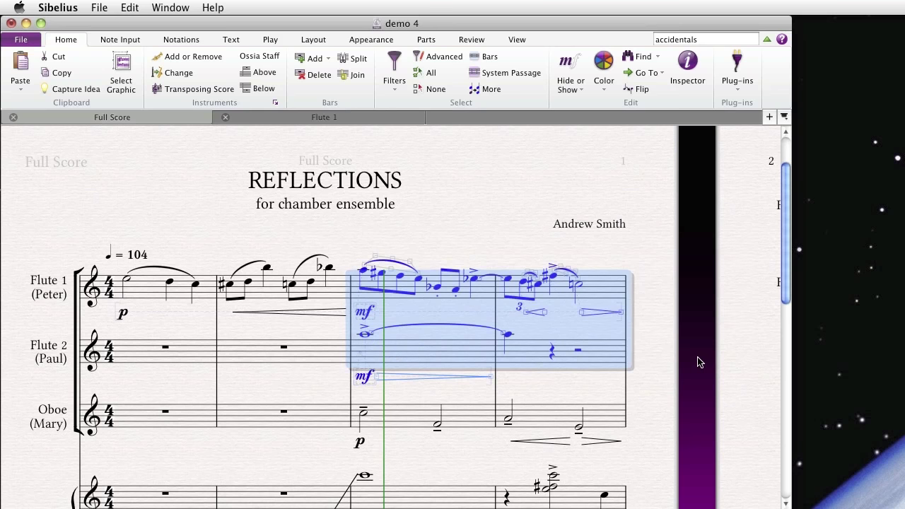
key("Escape")
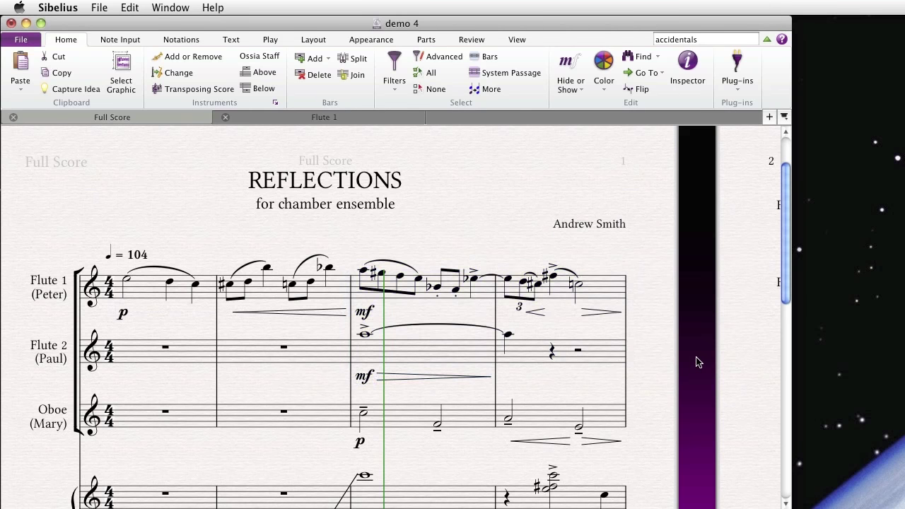
- Exchange bars 3–4 between Flute 1 and Oboe
left_click(424, 301)
left_click(596, 295, "shift")
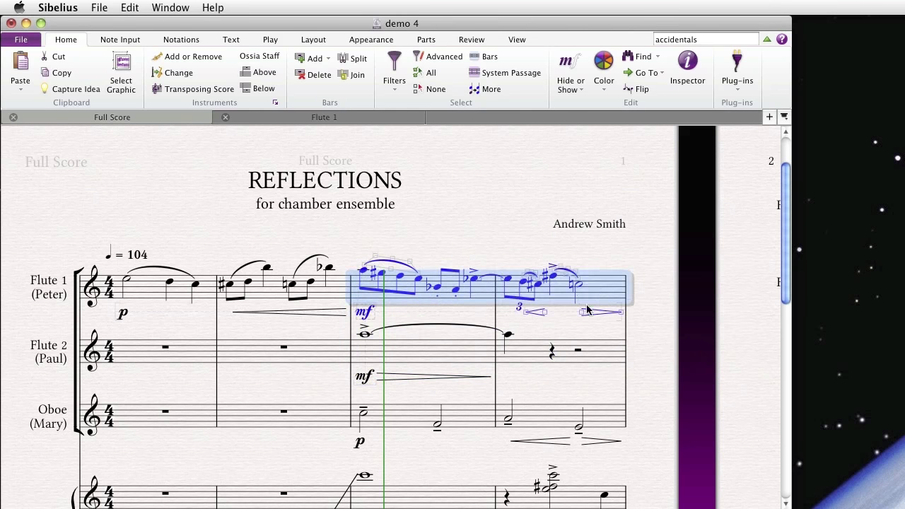
left_click(396, 413, "super")
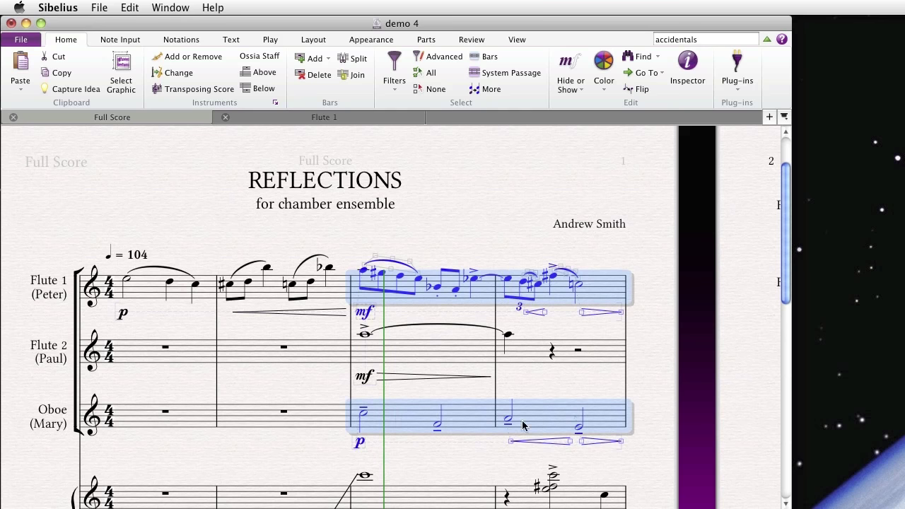
key("super+shift+x")
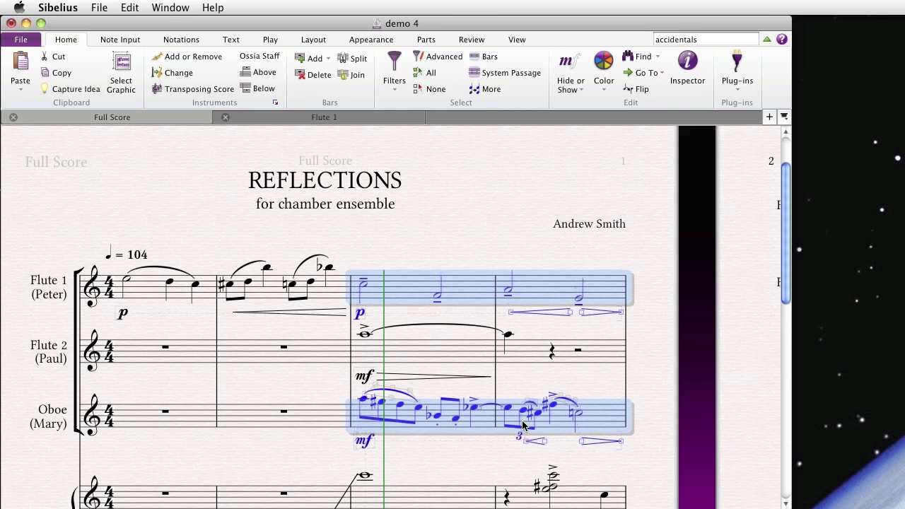
- Exchange bars 3–4 between Flute 1 and Flute 2 again, then clear the selection
left_click(457, 358)
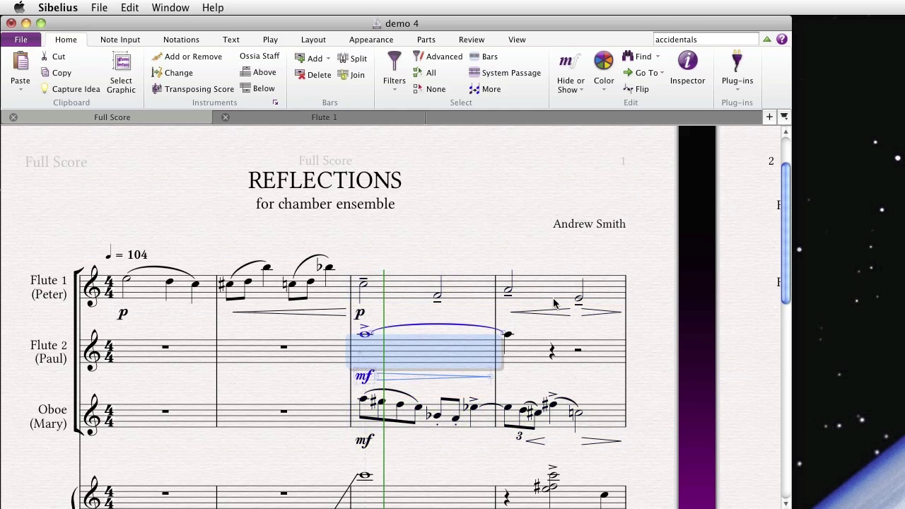
left_click(546, 289, "shift")
key("super+shift+x")
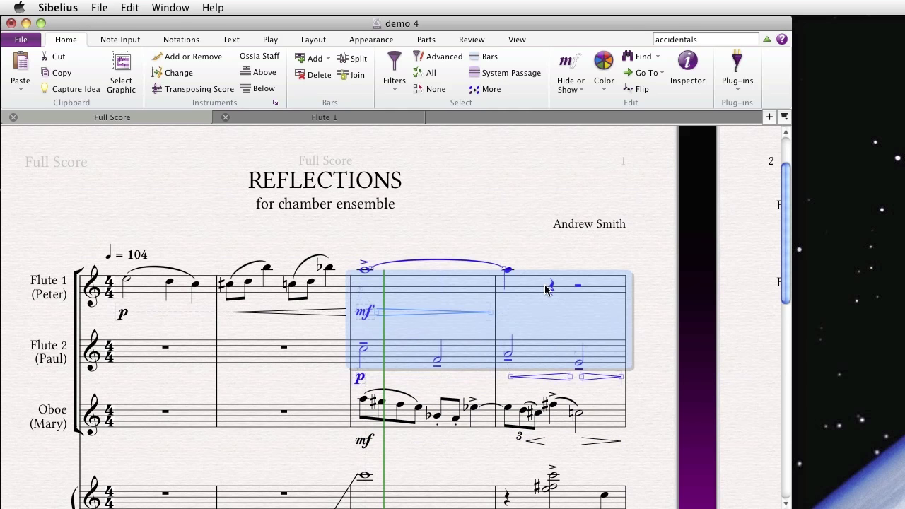
key("Escape")
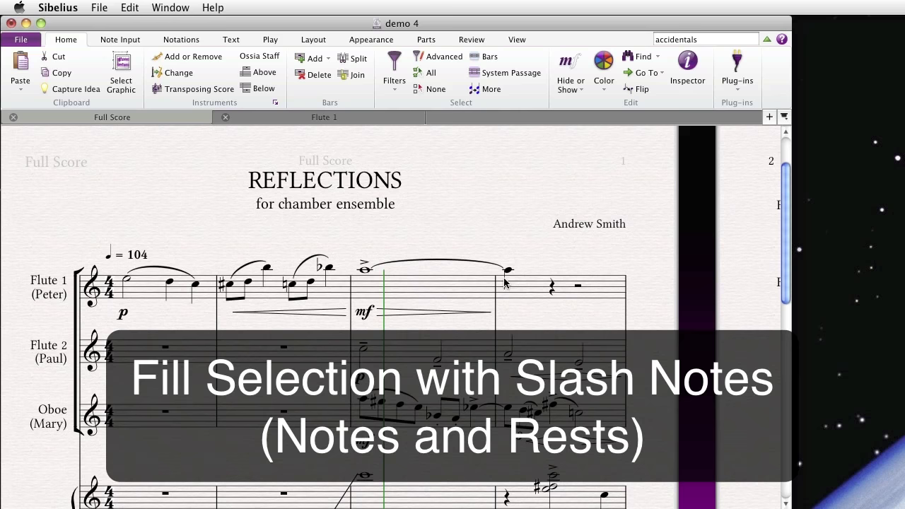
- Fill Guitar bars 3–4 with one slash note per beat using Fill Selection With Slash Notes
scroll(504, 281, "down", 15)
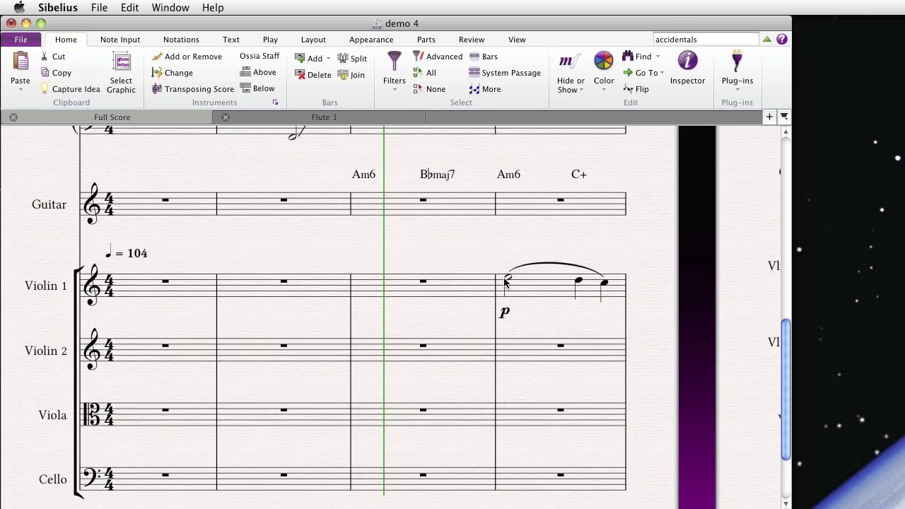
scroll(505, 282, "up", 3)
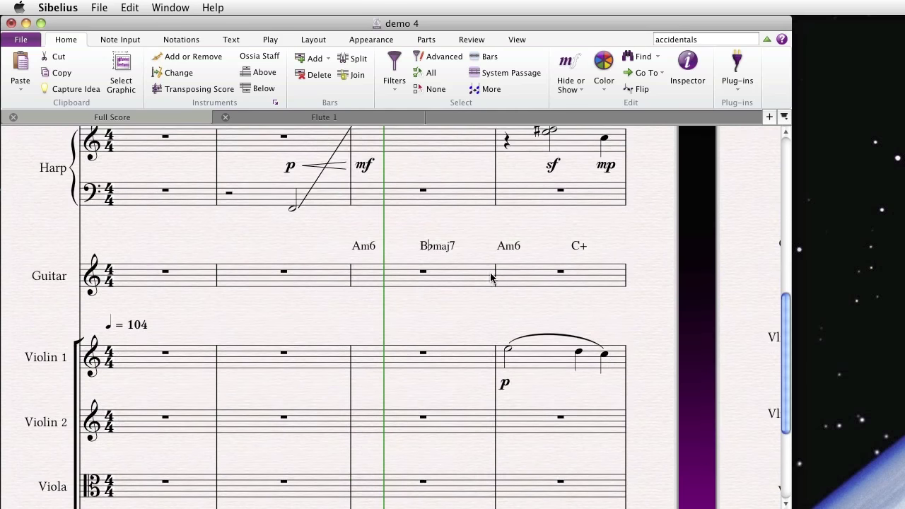
left_click(473, 279)
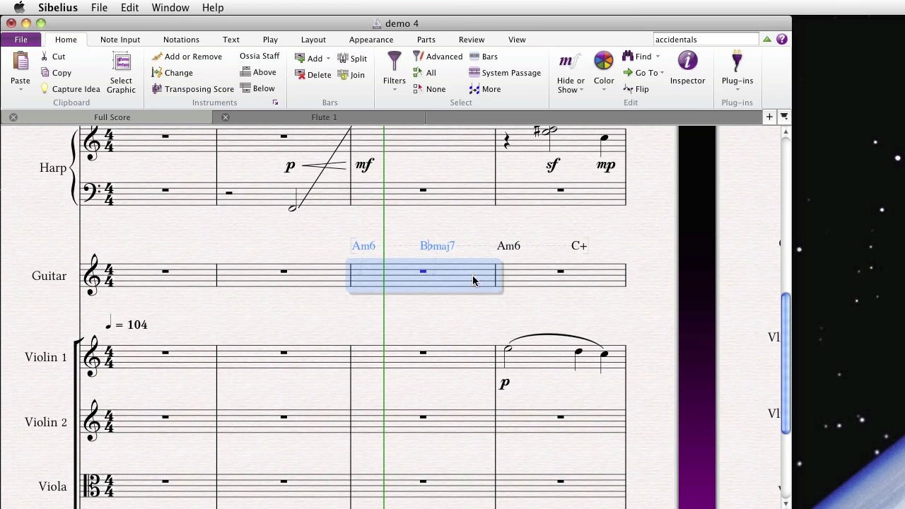
left_click(609, 282, "shift")
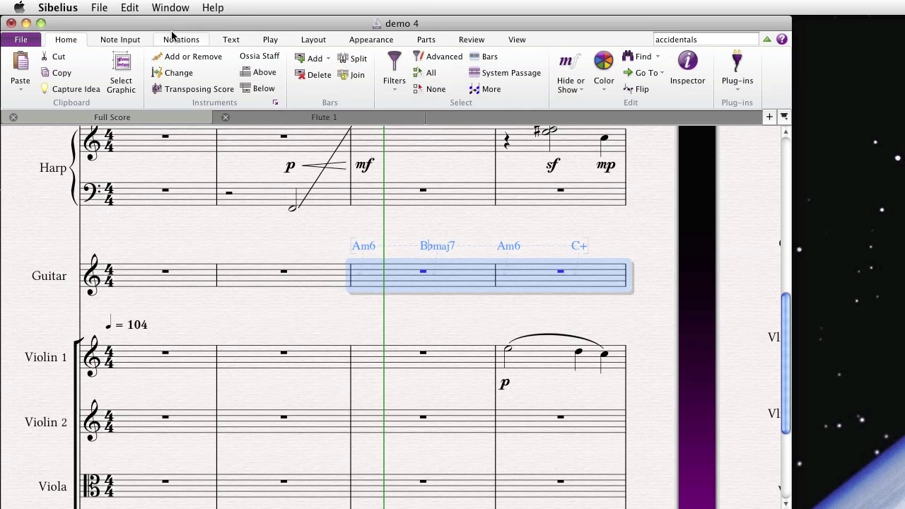
left_click(133, 40)
left_click(717, 67)
left_click(714, 104)
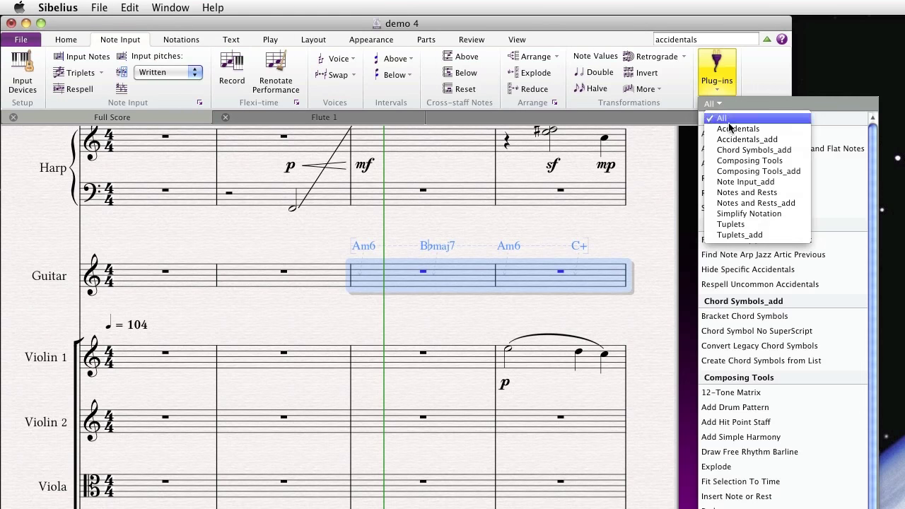
left_click(754, 203)
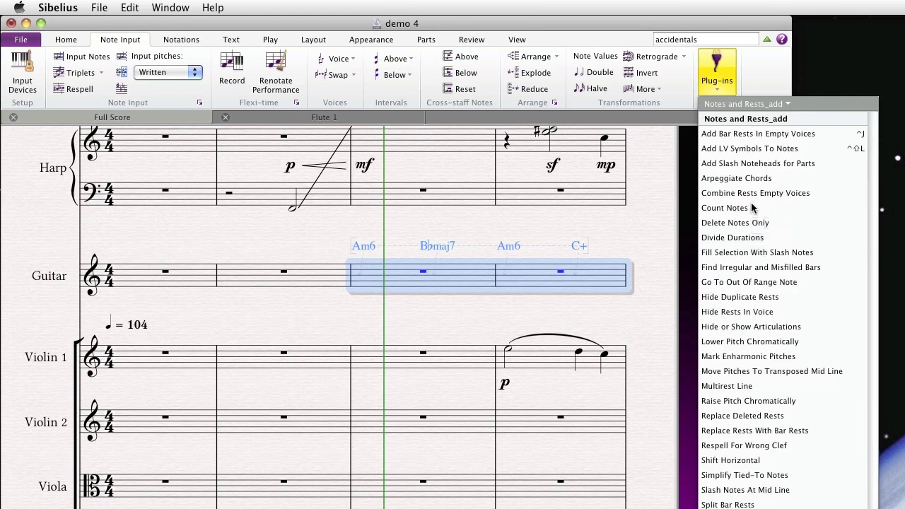
left_click(753, 253)
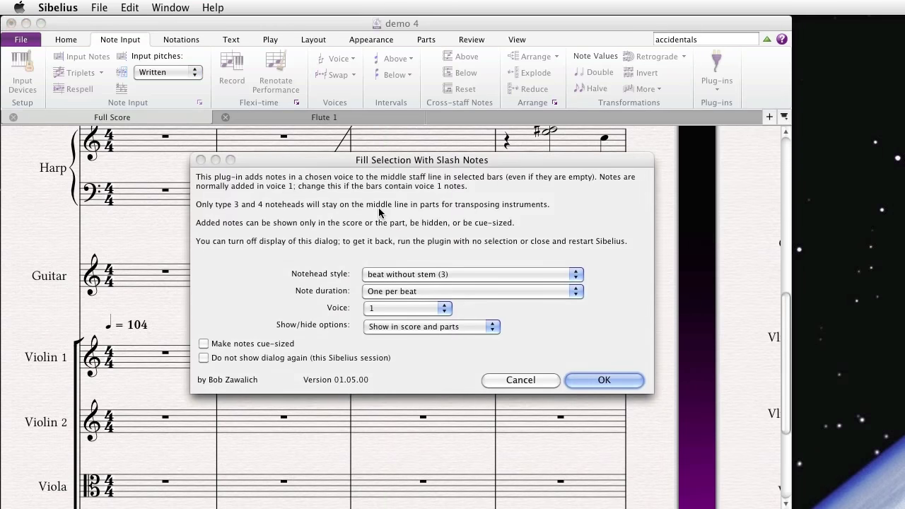
left_click(608, 379)
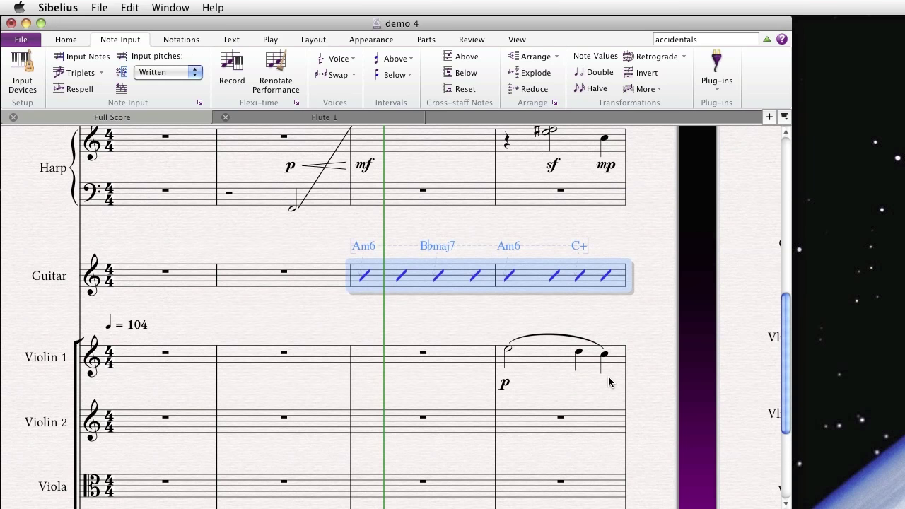
left_click(647, 323)
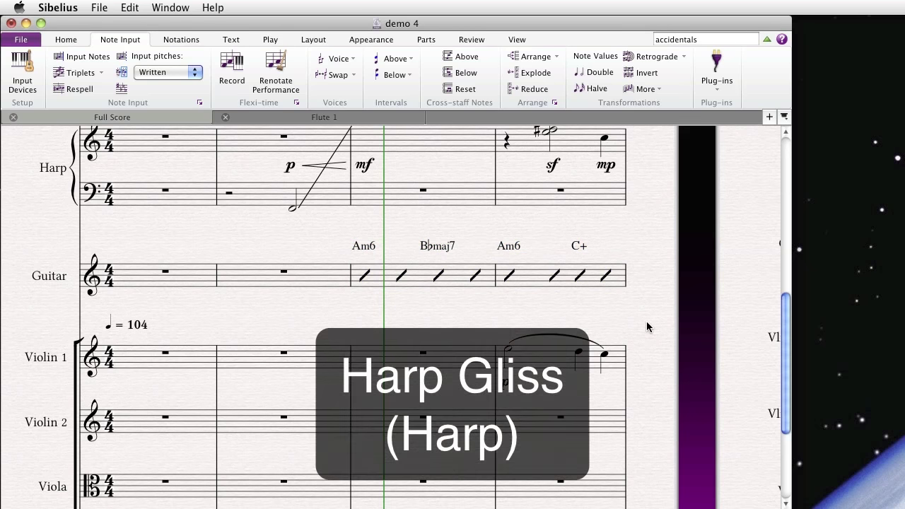
- Play back the Harp from the bar 2 glissando, then select it from its low note through bar 3
scroll(646, 327, "up", 3)
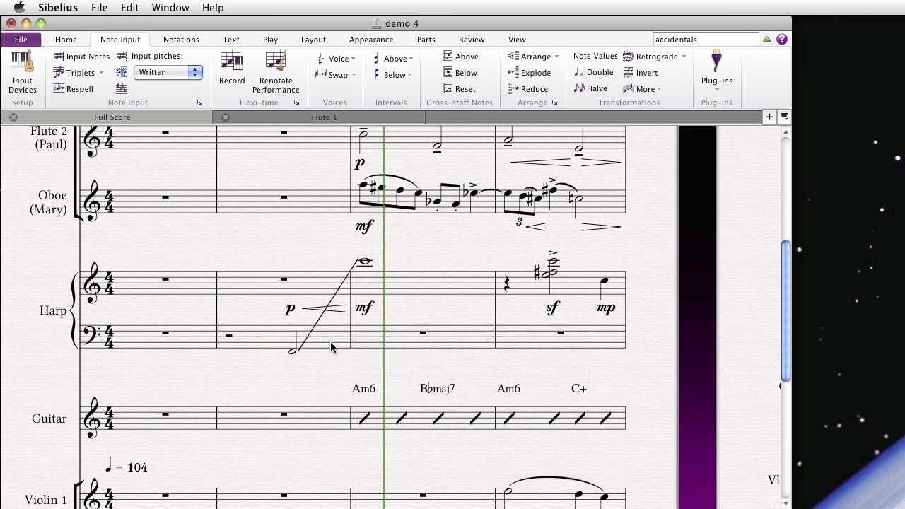
left_click(331, 342)
left_click(326, 286, "shift")
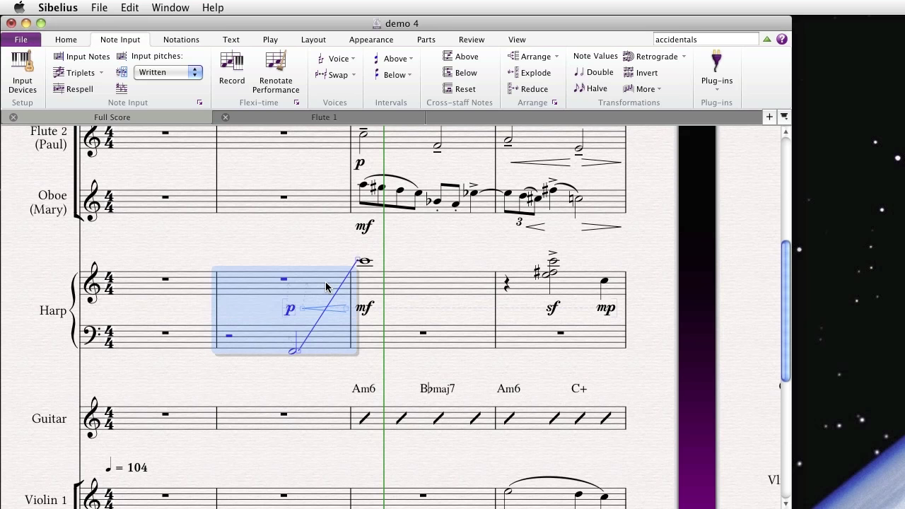
key("p")
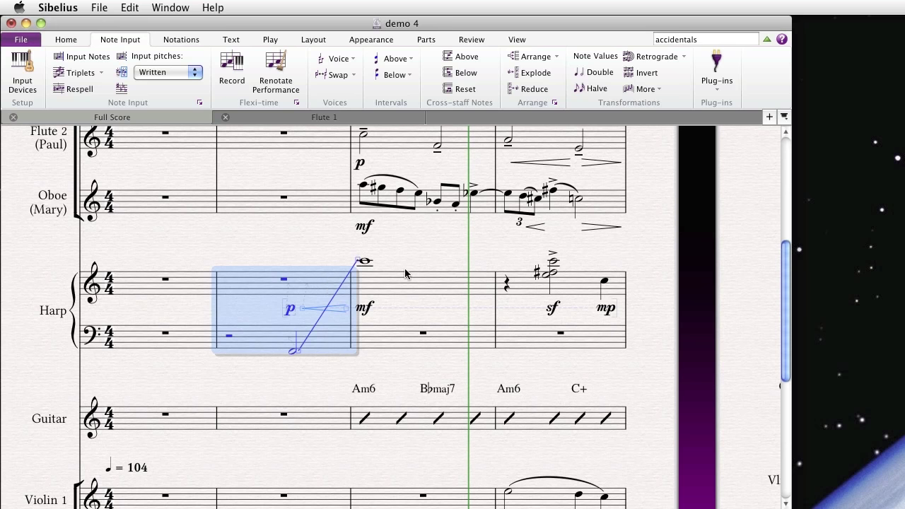
left_click(445, 256)
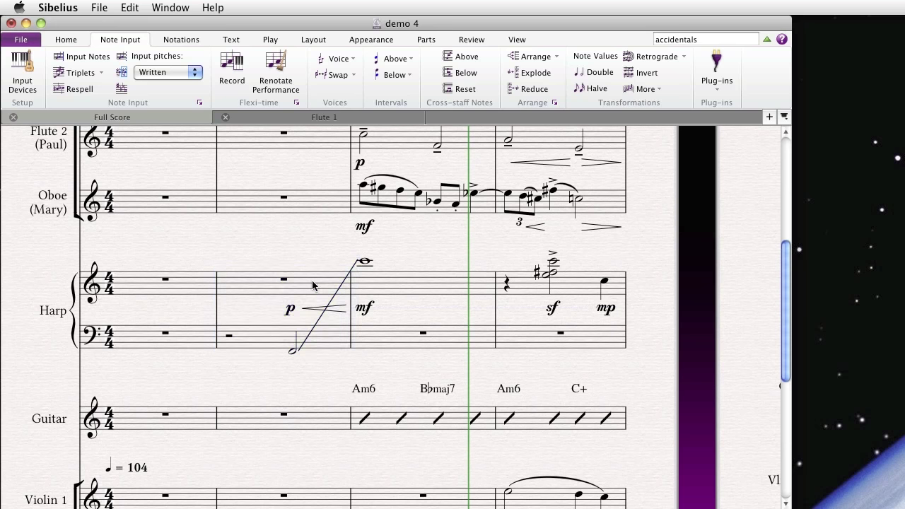
left_click(294, 351)
left_click(363, 262, "shift")
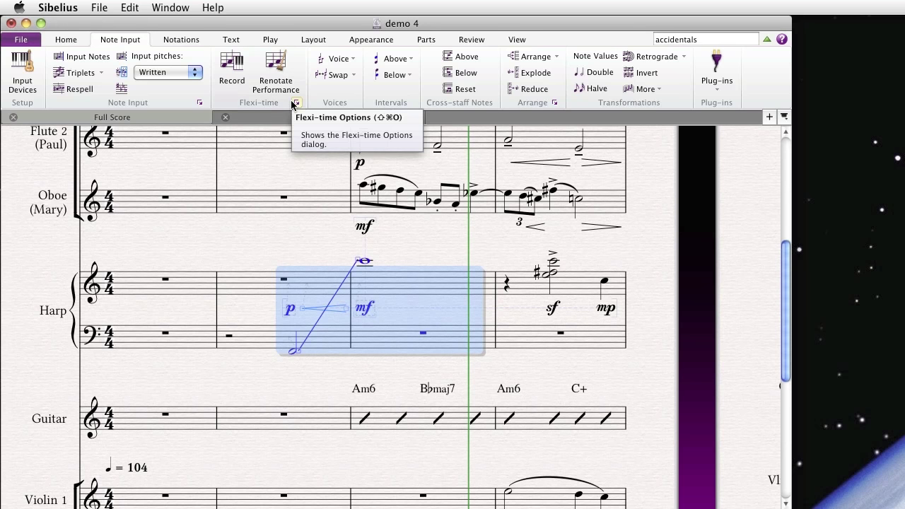
- Run the Harp Gliss plug-in from the Play tab's plug-ins list
left_click(279, 40)
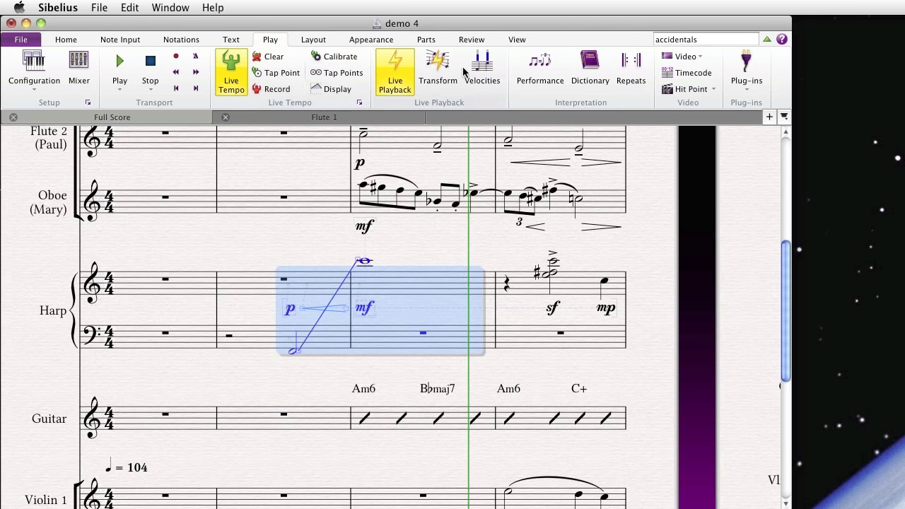
left_click(747, 78)
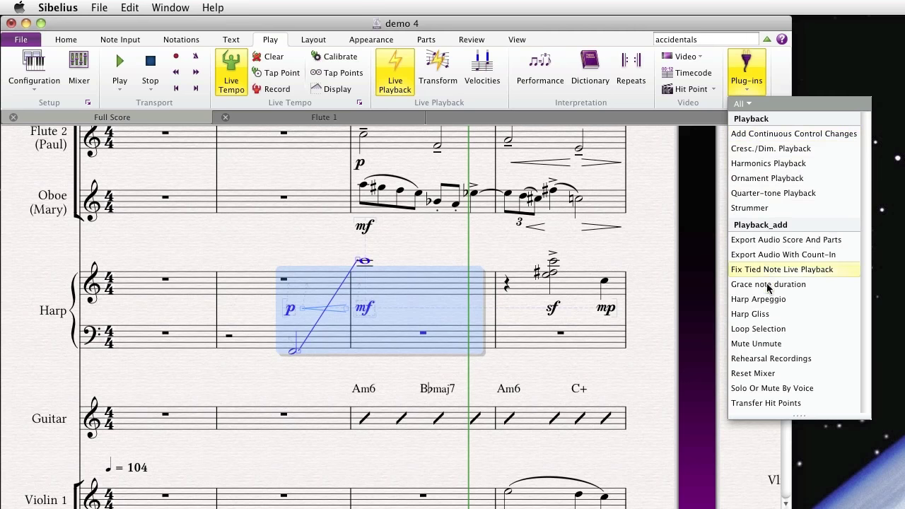
left_click(760, 314)
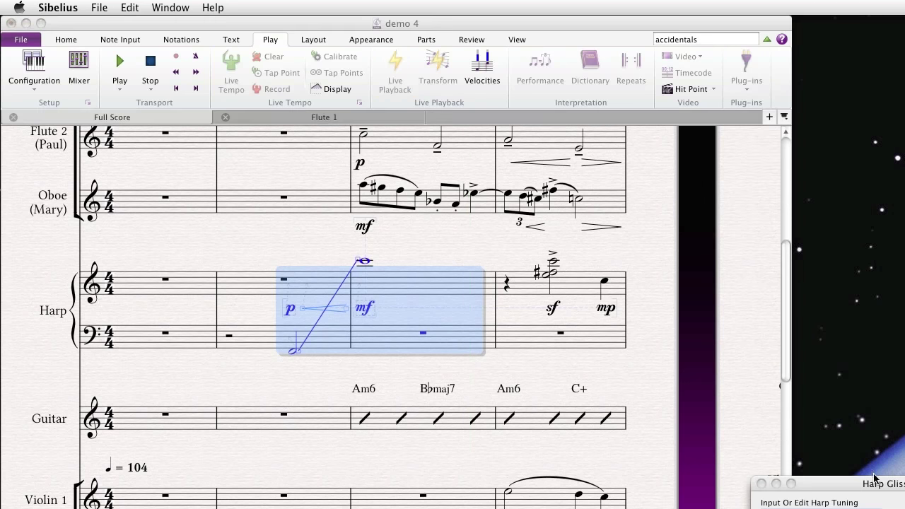
left_click_drag(871, 484, 527, 316)
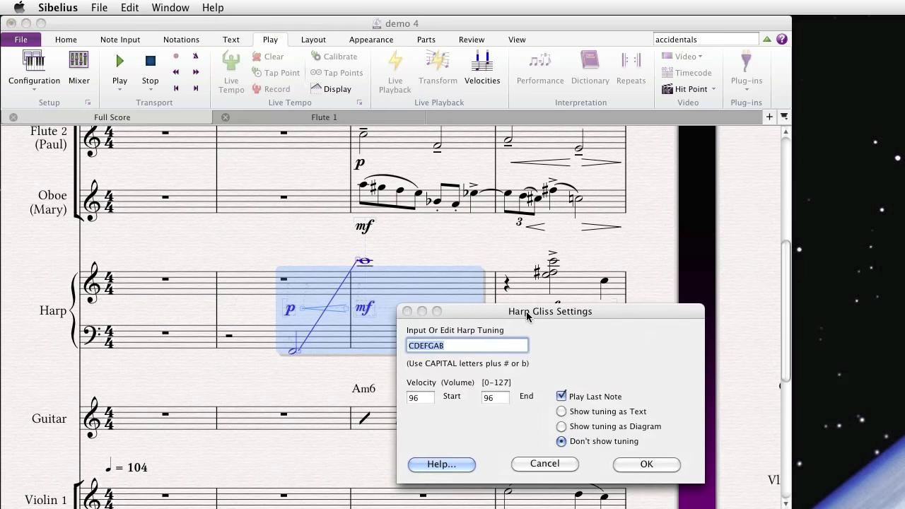
- Change the harp gliss tuning to CDbEFGAbBb by flattening D, A and B
left_click(415, 346)
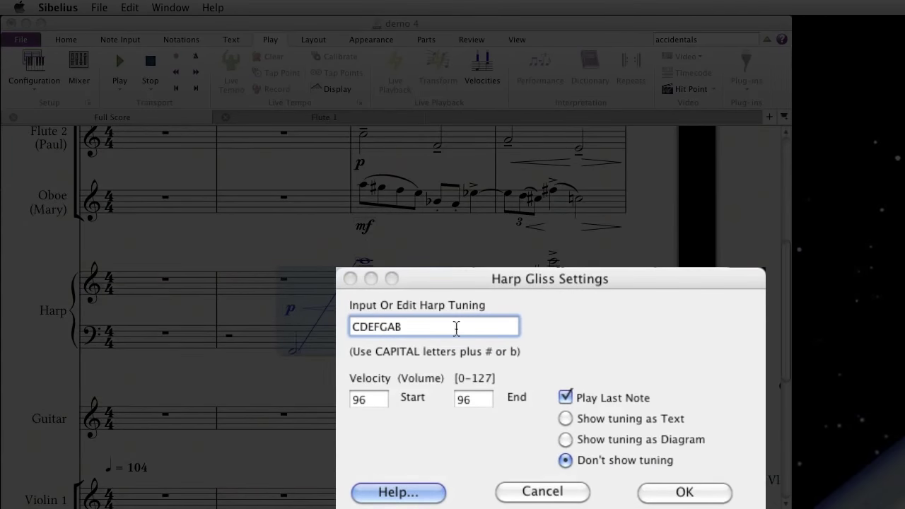
key("Right")
type("b")
key("Right")
key("Right")
type("b")
key("Right")
type("b")
key("Left")
key("Left")
key("Left")
key("Left")
key("Left")
key("Right")
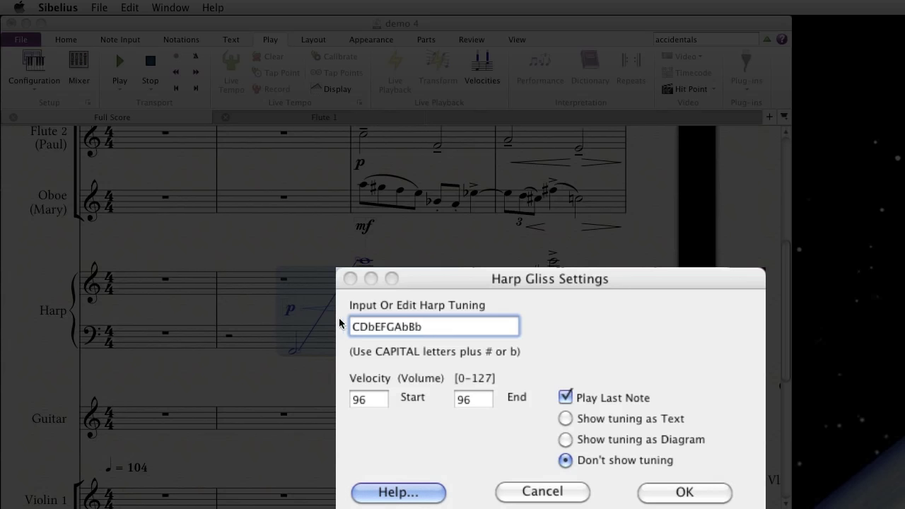
- Set the starting velocity to 30, show the tuning as a pedal diagram, and apply
double_click(368, 401)
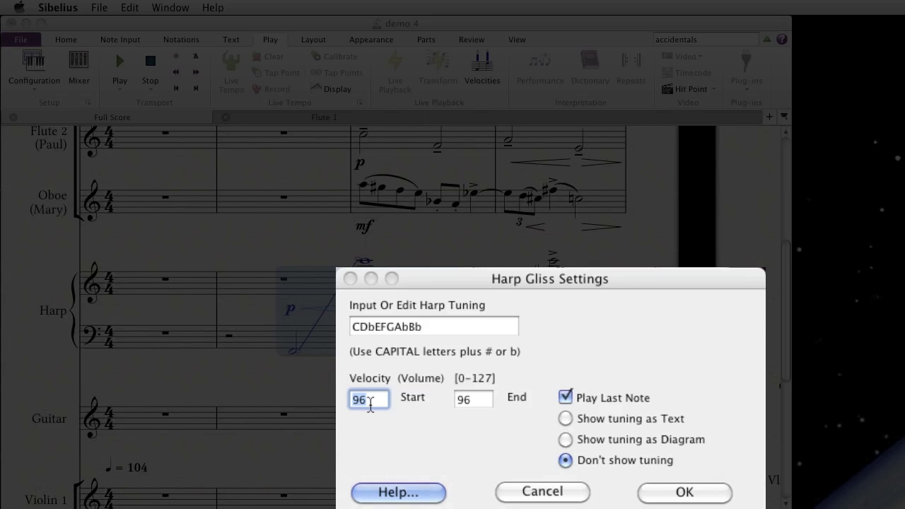
type("30")
key("Tab")
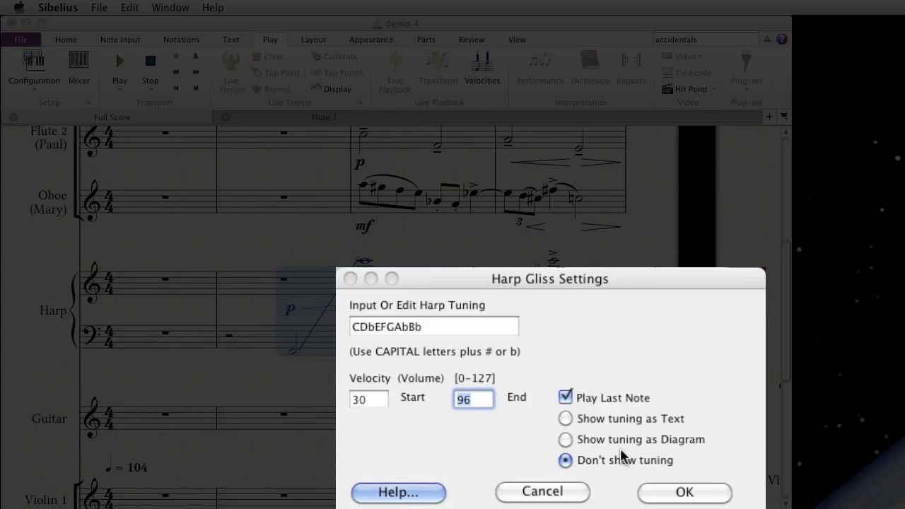
left_click(668, 444)
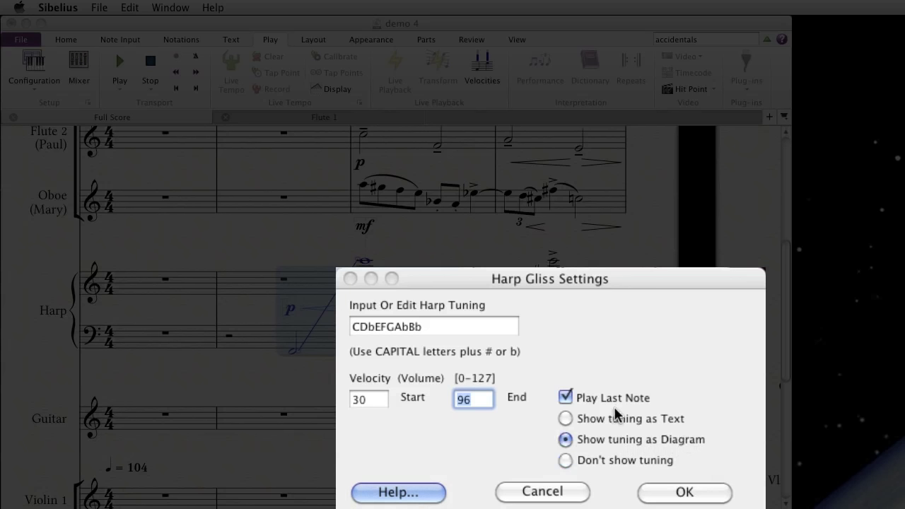
left_click(683, 491)
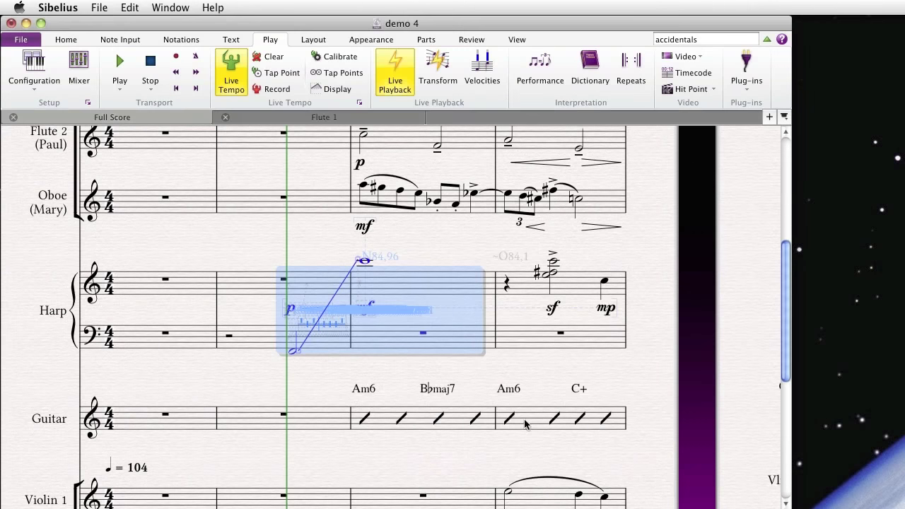
- Turn the Hidden Objects invisibles display off and back on
left_click(338, 375)
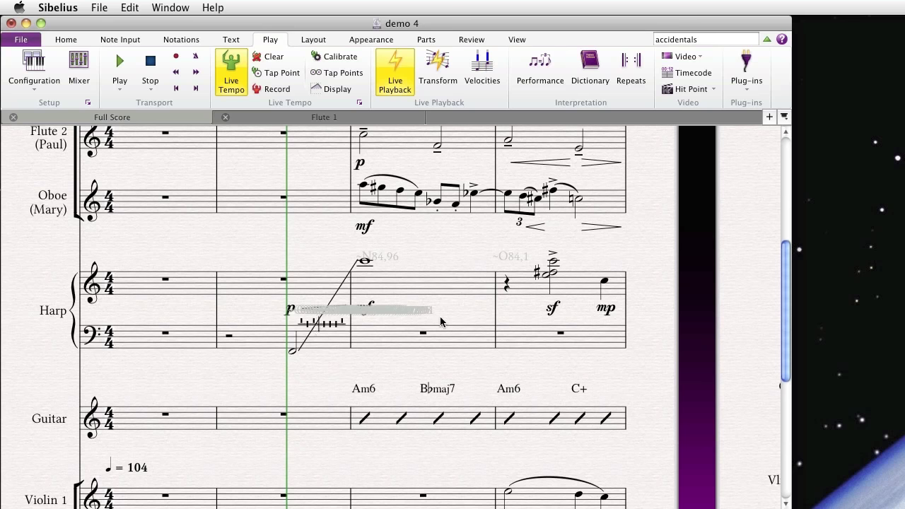
left_click(517, 40)
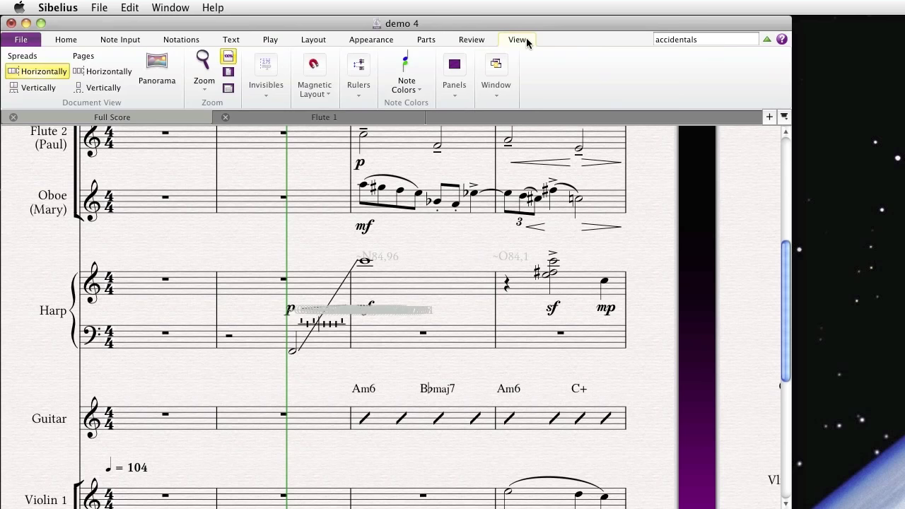
left_click(274, 70)
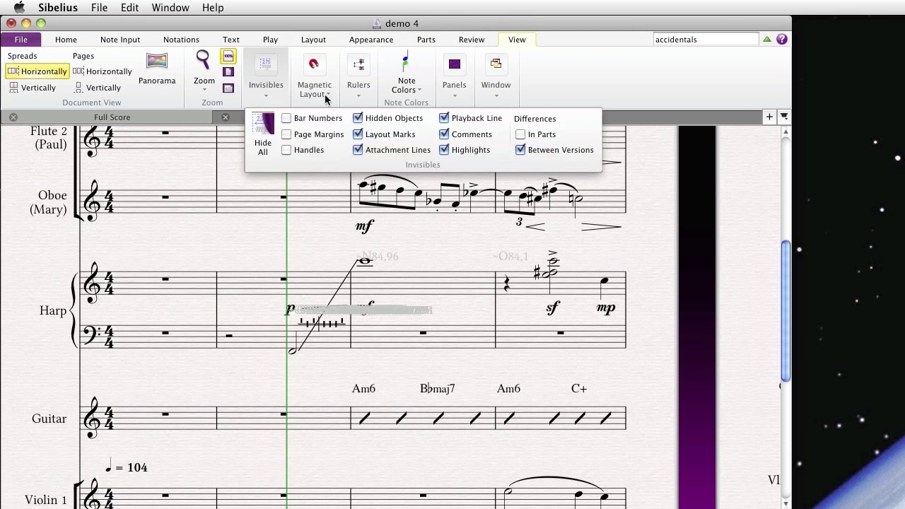
left_click(358, 118)
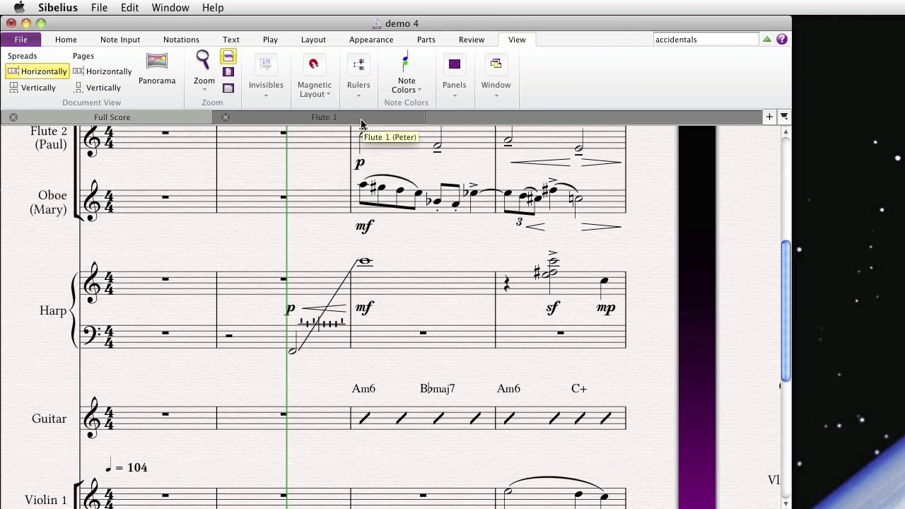
left_click(266, 71)
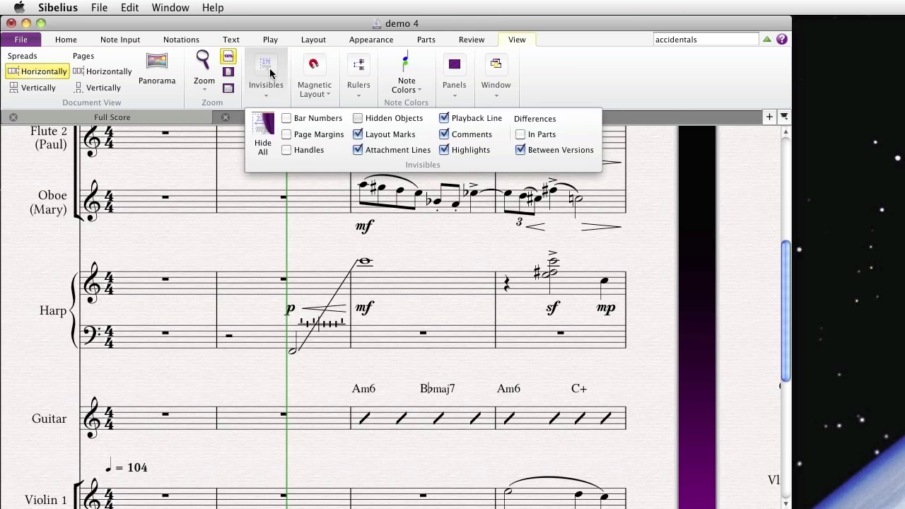
left_click(380, 119)
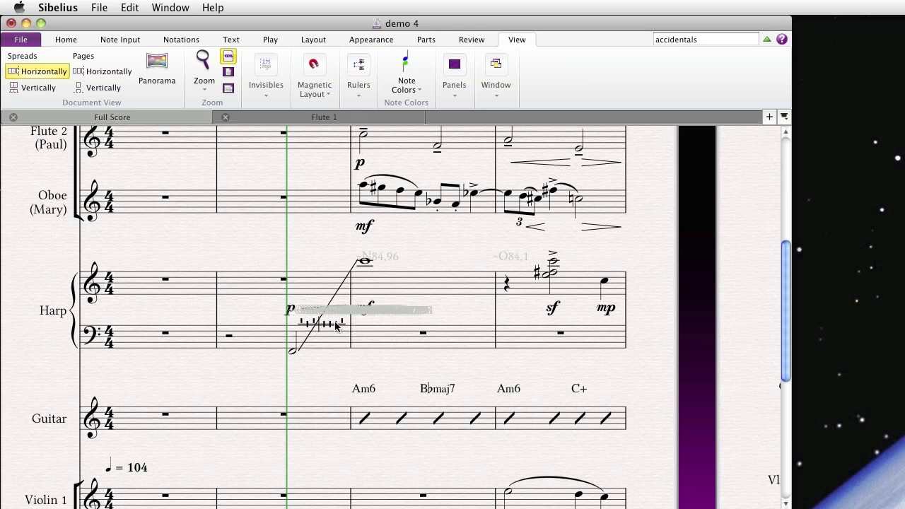
- Move the pedal diagram left in bar 2 and play back harp bars 2–3
left_click_drag(338, 326, 270, 318)
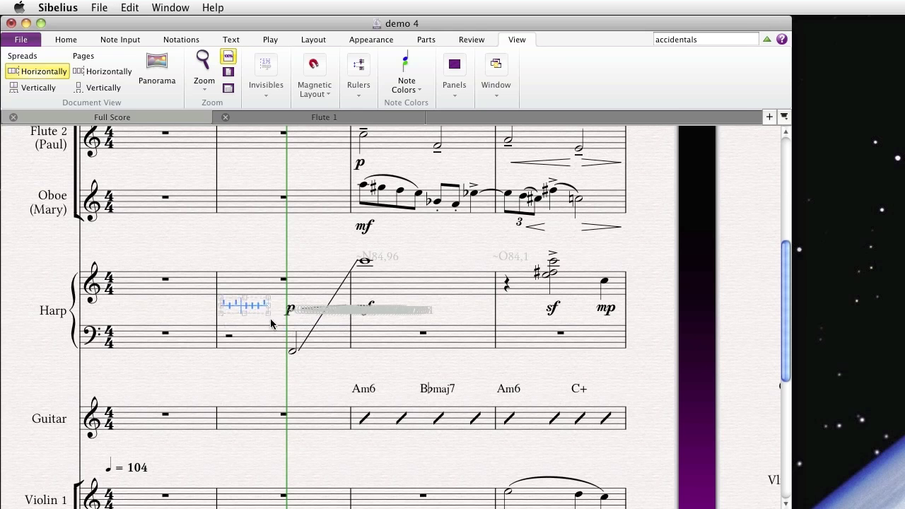
left_click(253, 371)
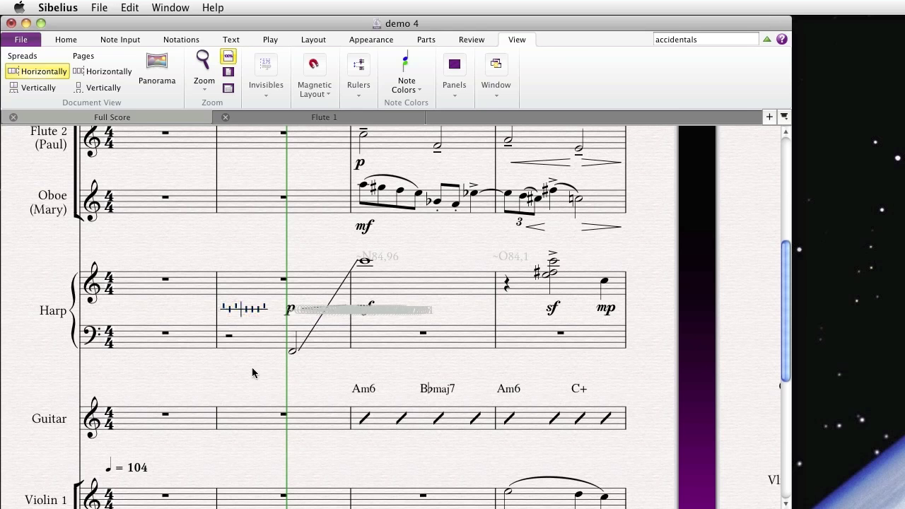
left_click(307, 321)
left_click(377, 287, "shift")
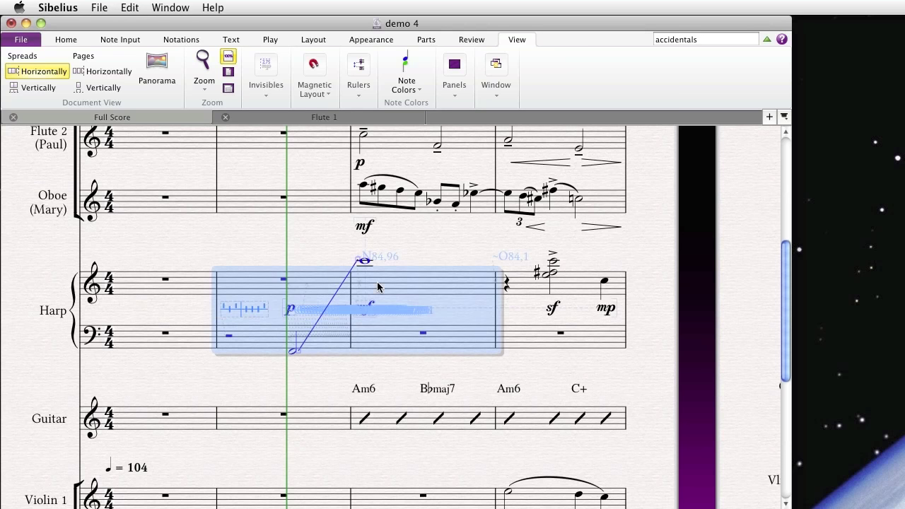
key("space")
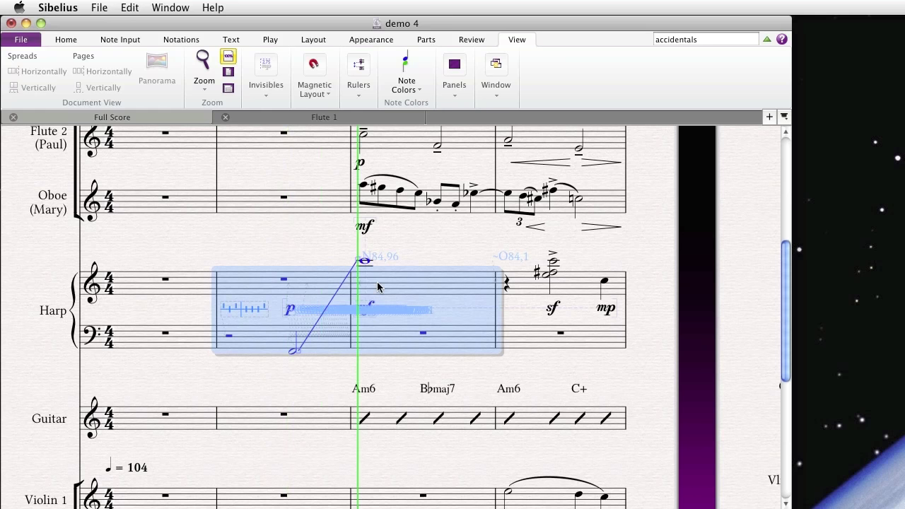
key("space")
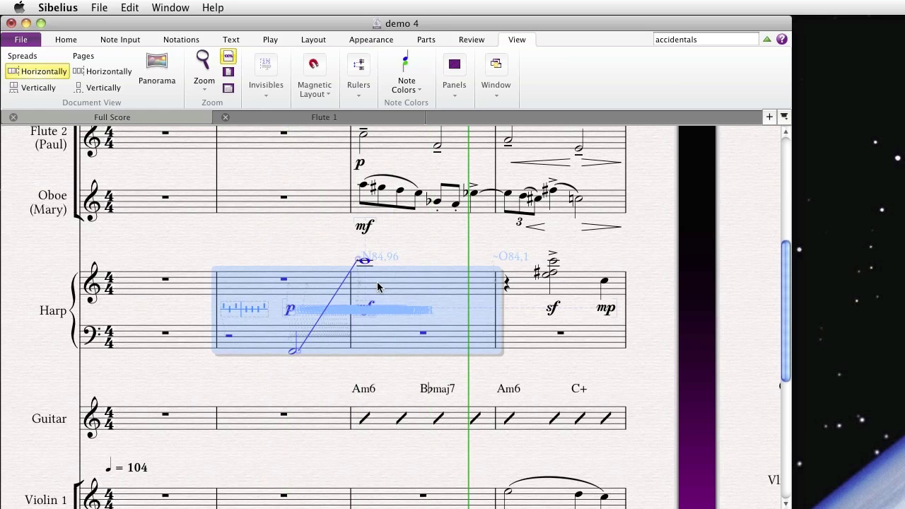
- Add let-vibrate ties to the Harp's bar 4 treble-staff notes with Add LV Symbols To Notes
left_click(340, 258)
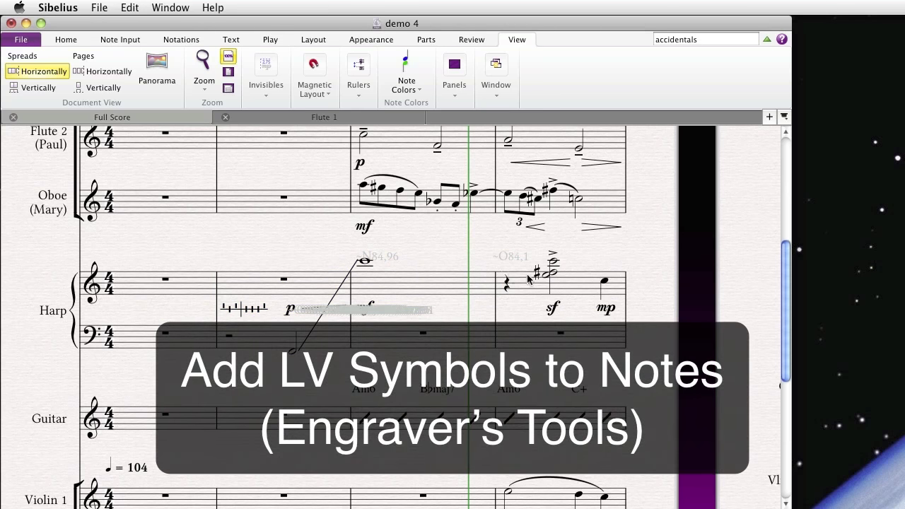
left_click(580, 286)
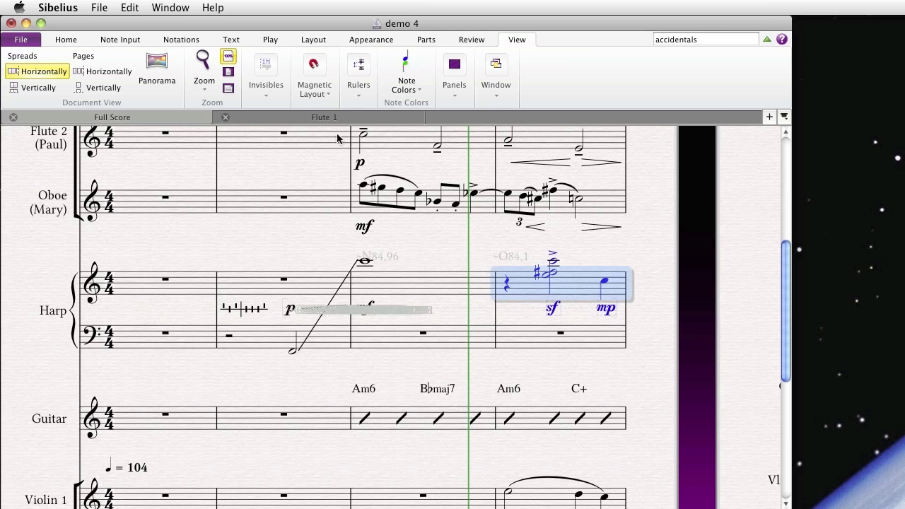
left_click(121, 39)
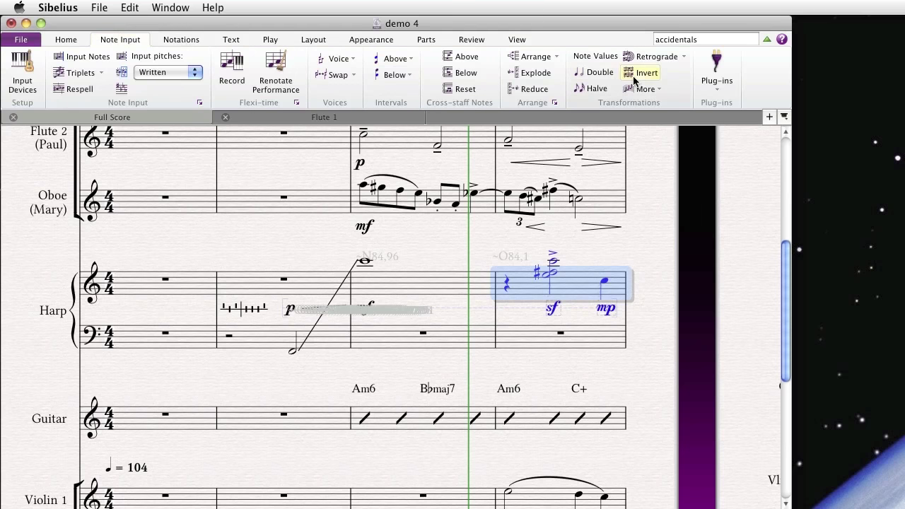
left_click(707, 79)
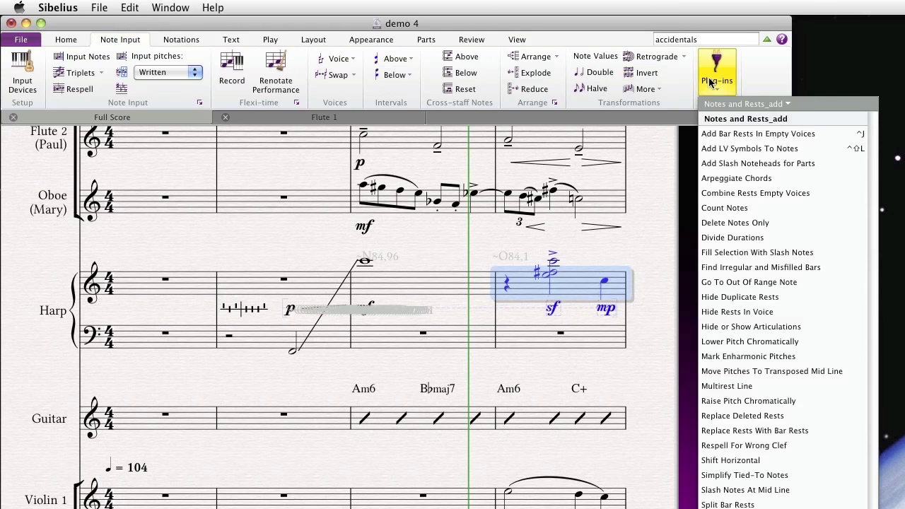
left_click(743, 148)
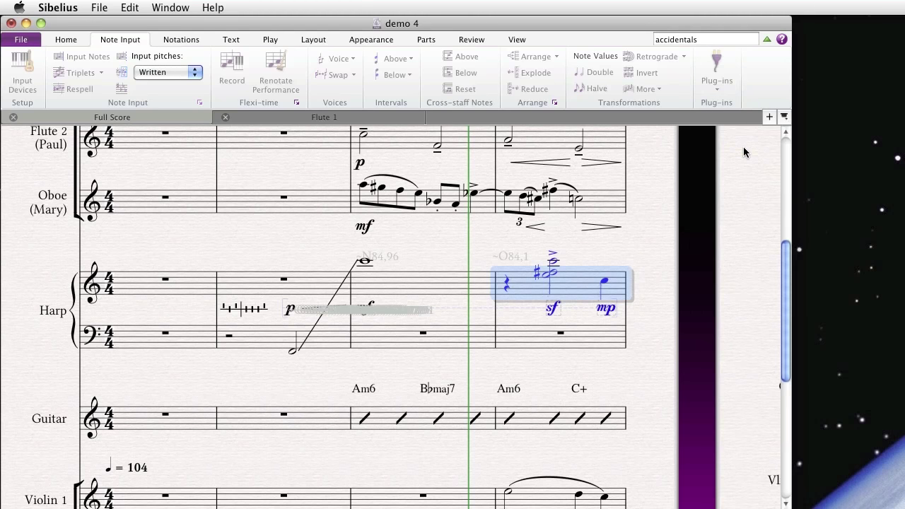
key("Escape")
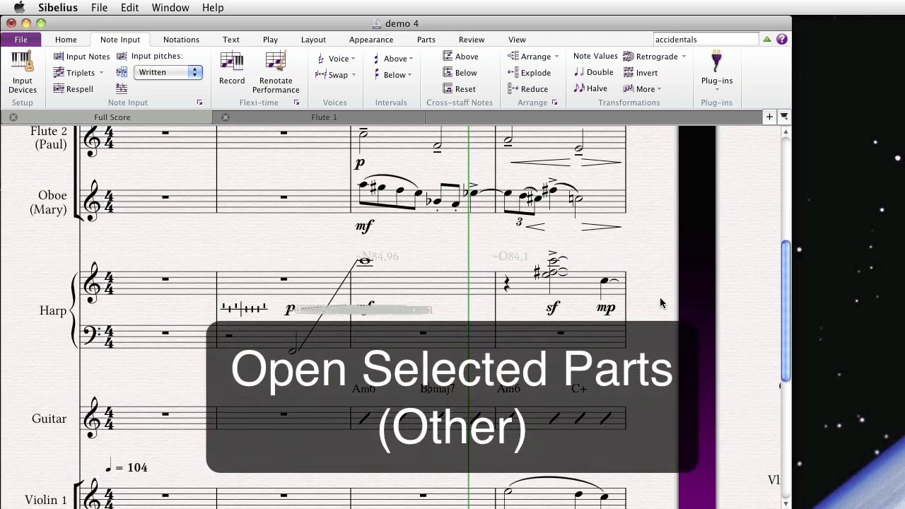
- Close Flute 1 and open the Oboe, Viola and Cello parts with Open Selected Parts
key("alt+p")
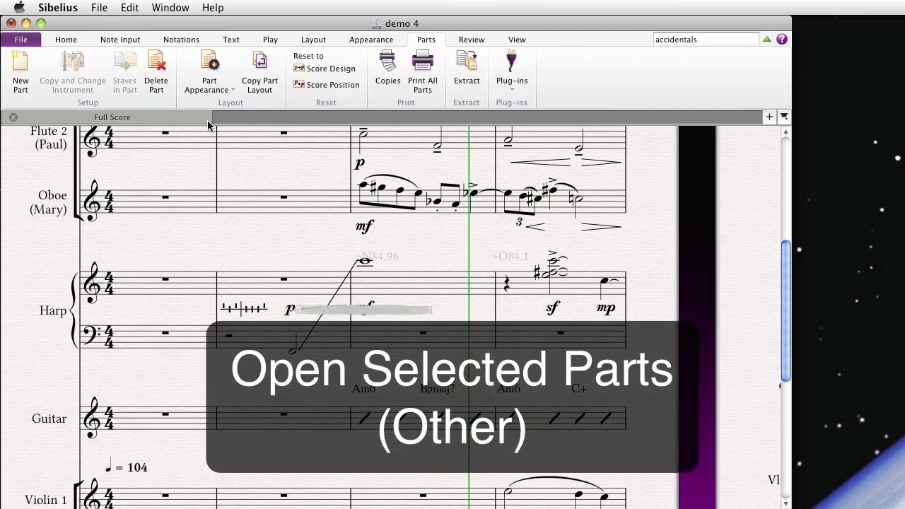
left_click(512, 71)
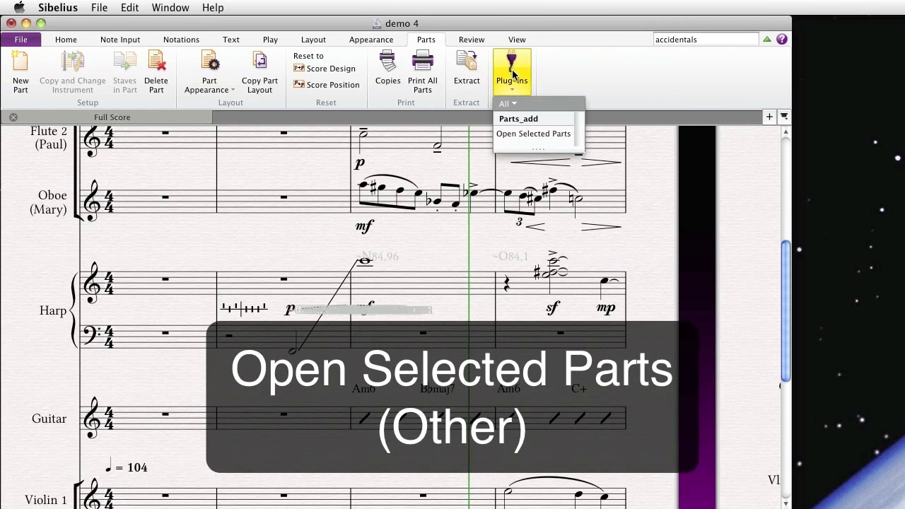
left_click(544, 137)
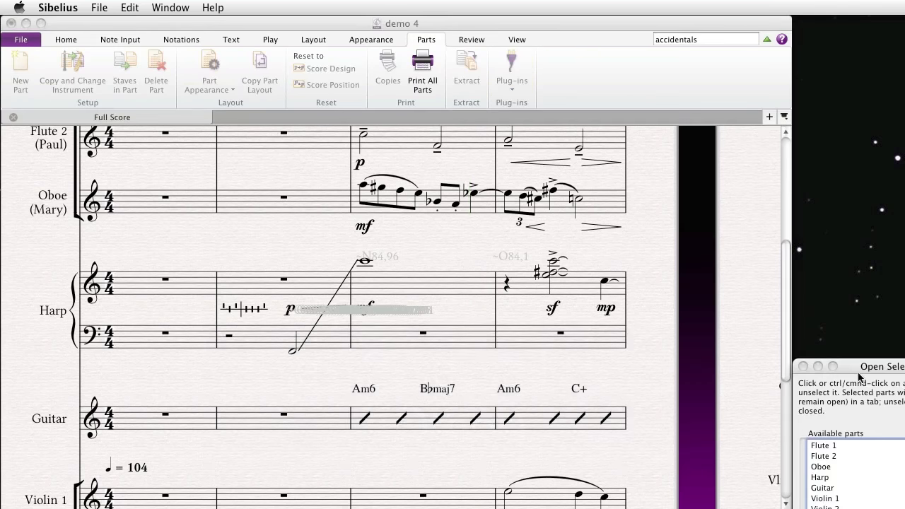
left_click_drag(806, 138, 444, 85)
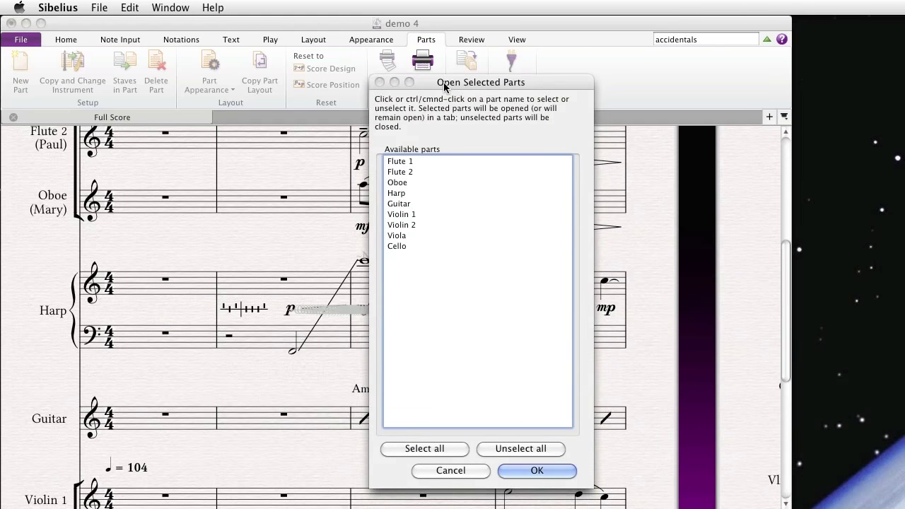
left_click(420, 182)
left_click(409, 245)
left_click(420, 235)
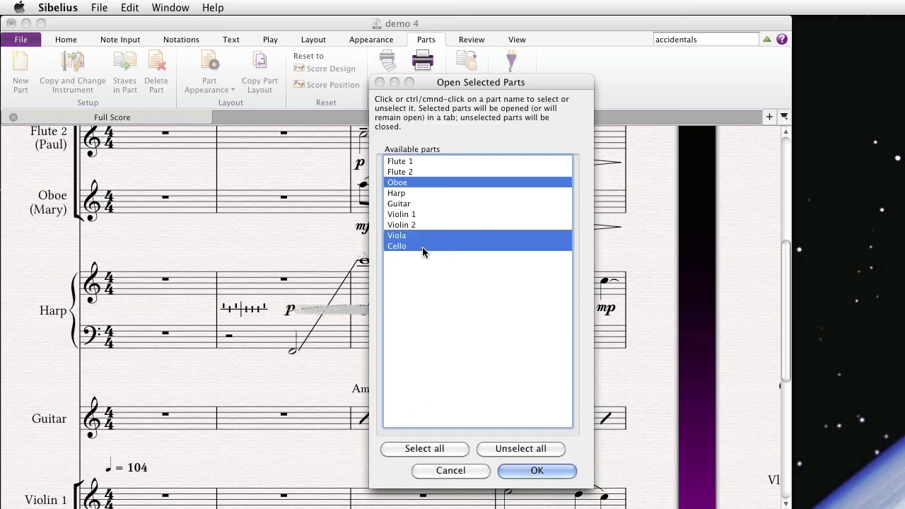
left_click(557, 471)
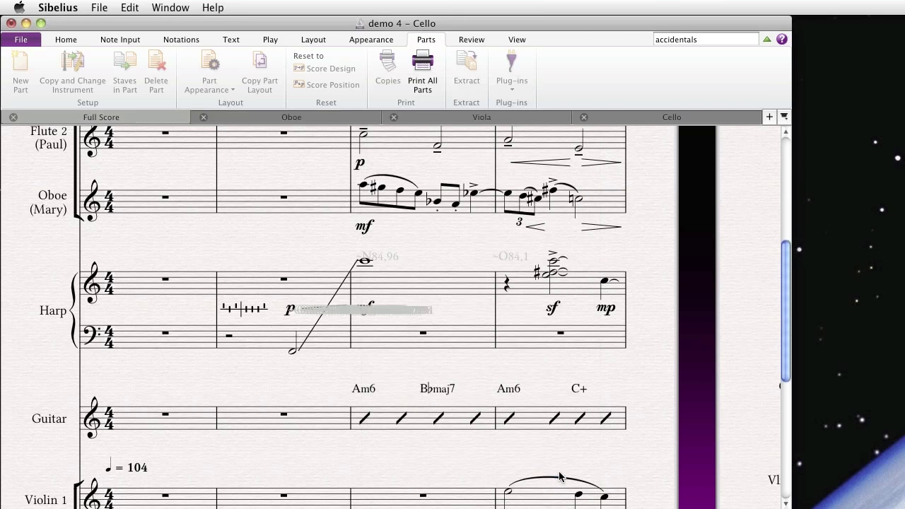
- Cycle through the Oboe, Viola and Cello part tabs and the score
left_click(299, 118)
left_click(467, 120)
left_click(612, 121)
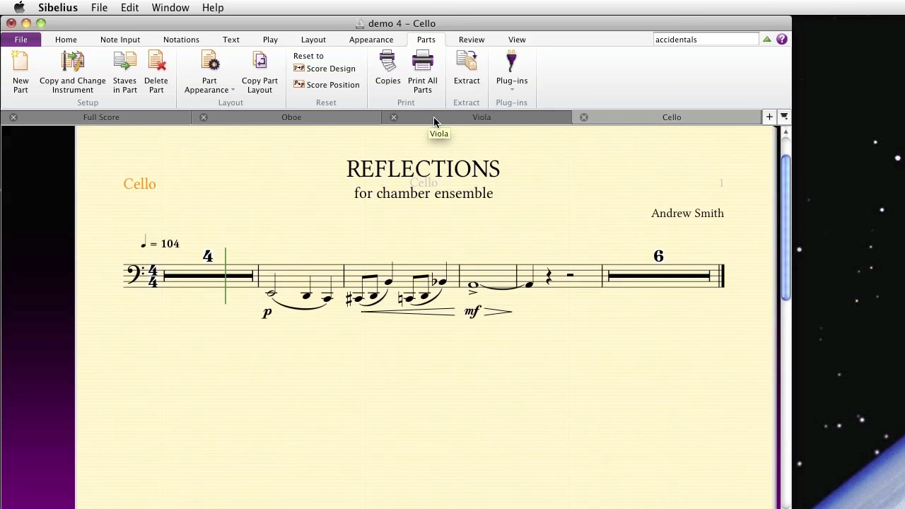
key("ctrl+Tab")
key("ctrl+Tab")
key("ctrl+Tab")
key("ctrl+Tab")
key("ctrl+Tab")
key("ctrl+Tab")
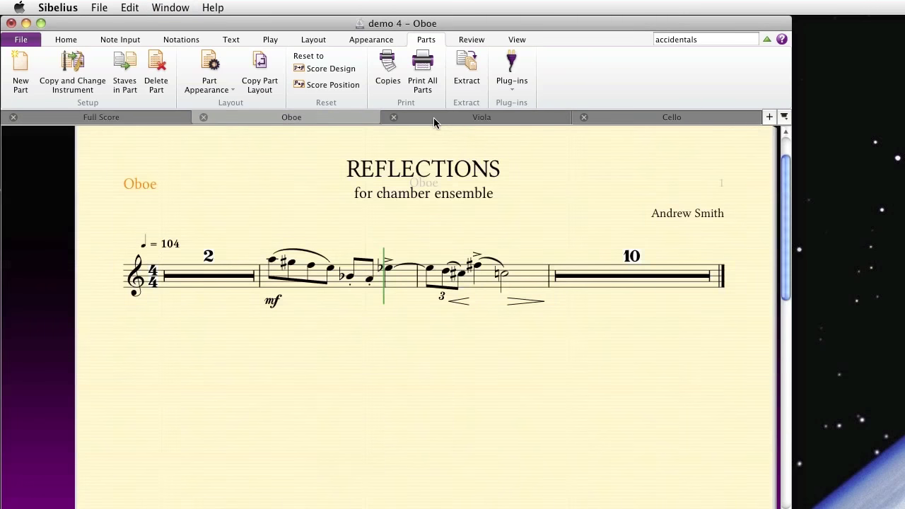